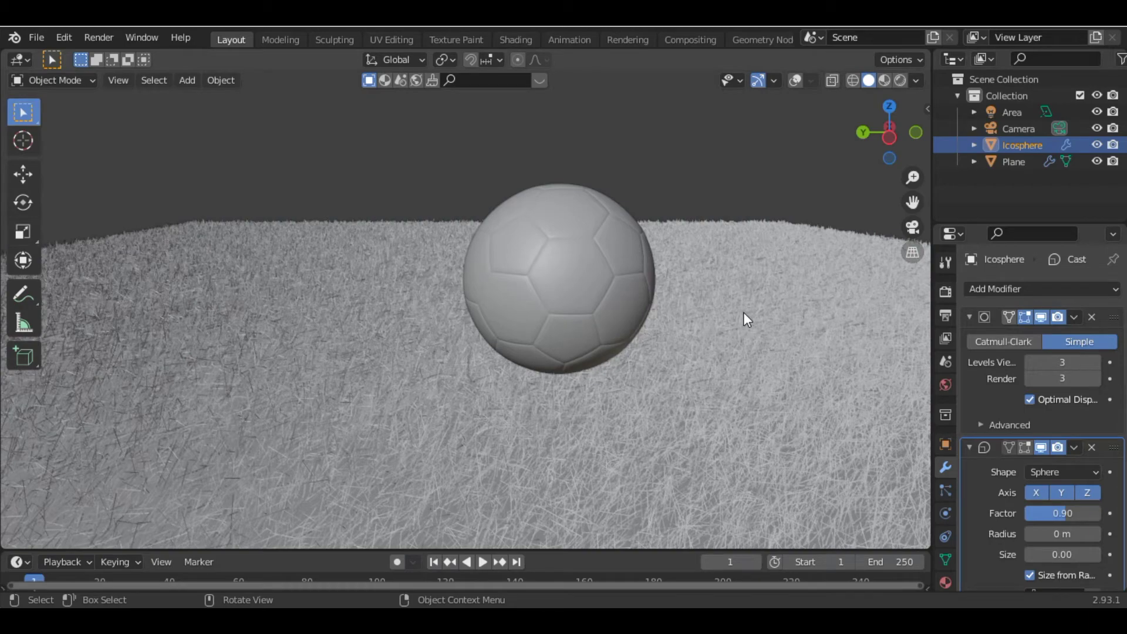
drag(906, 149, 593, 312)
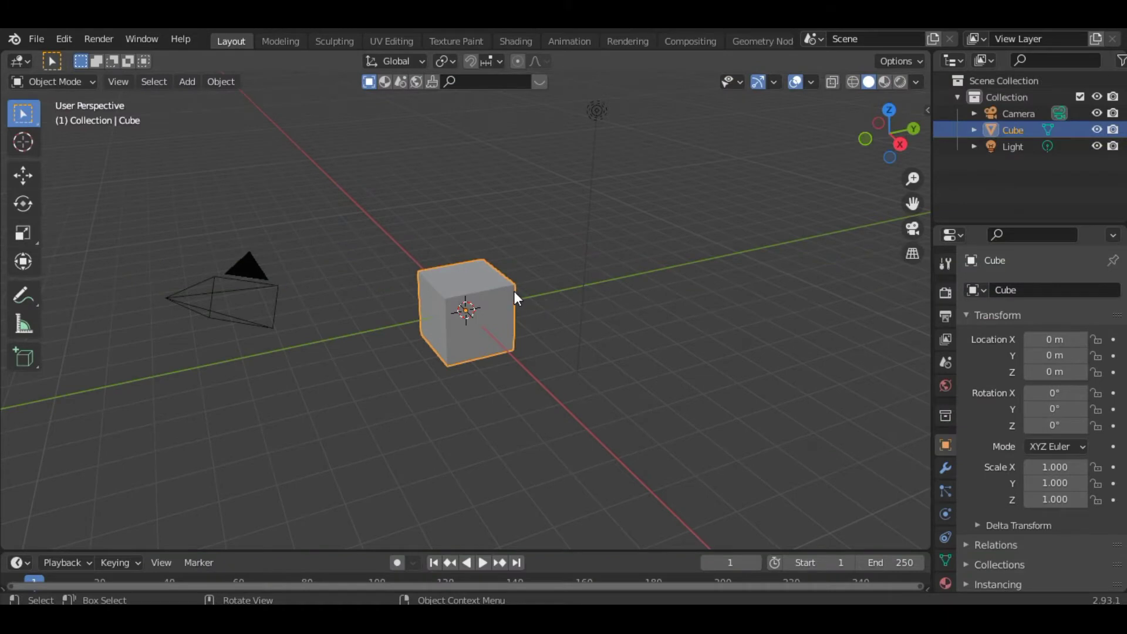
- Delete all the default objects in the scene: the cube, camera and light
click(517, 298)
key(a)
key(x)
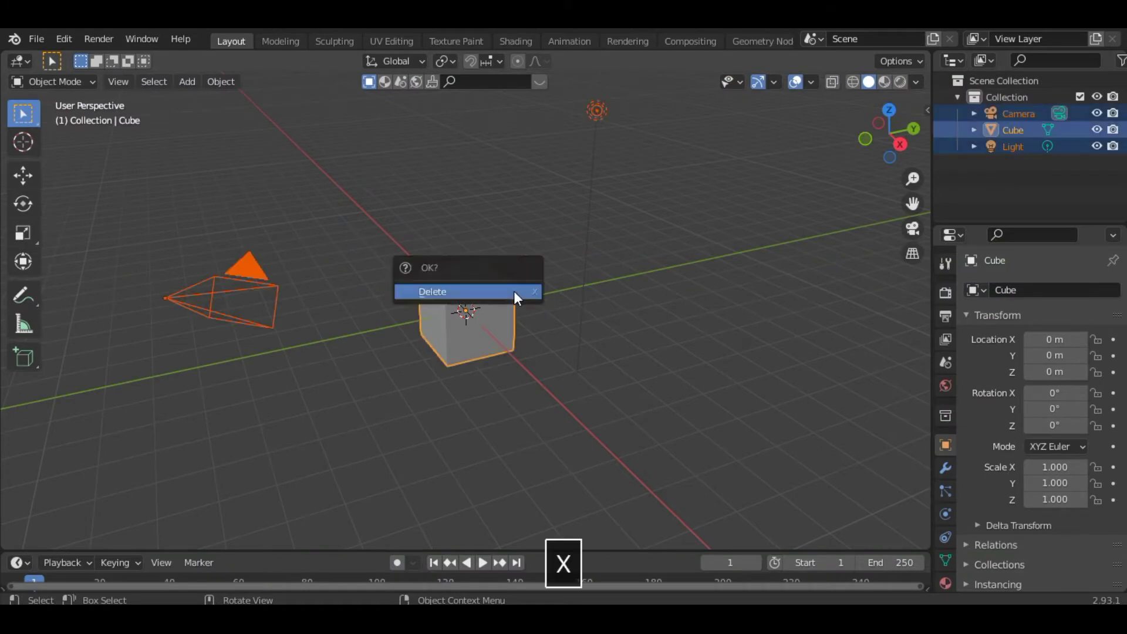
key(Return)
- Add an ico sphere mesh at the origin with 1 subdivision
key(shift+a)
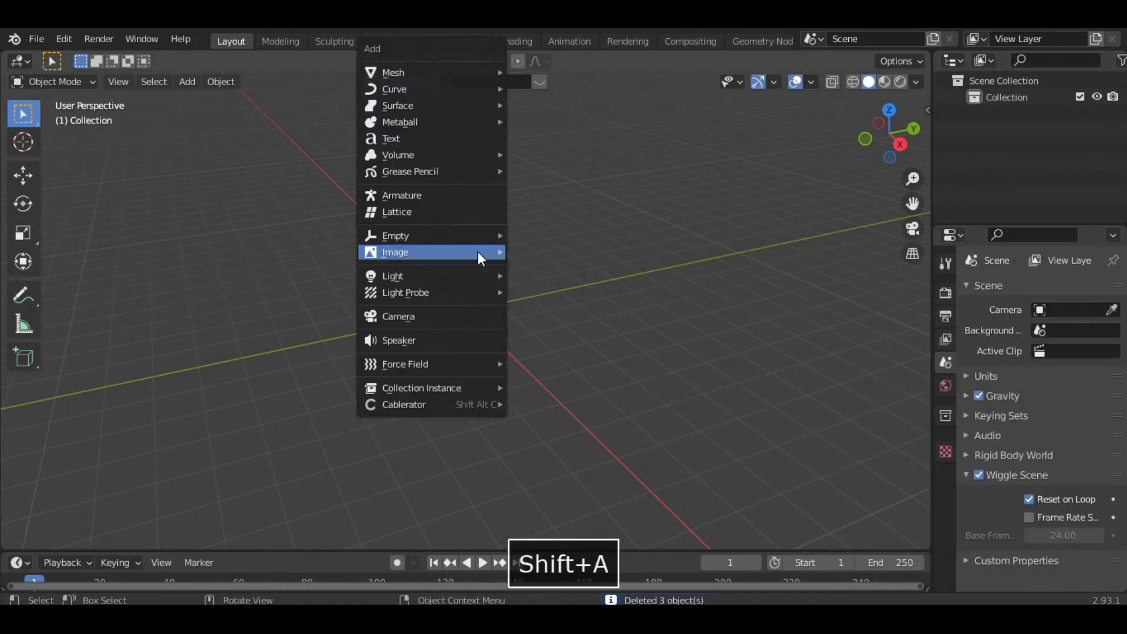
mouse_move(477, 73)
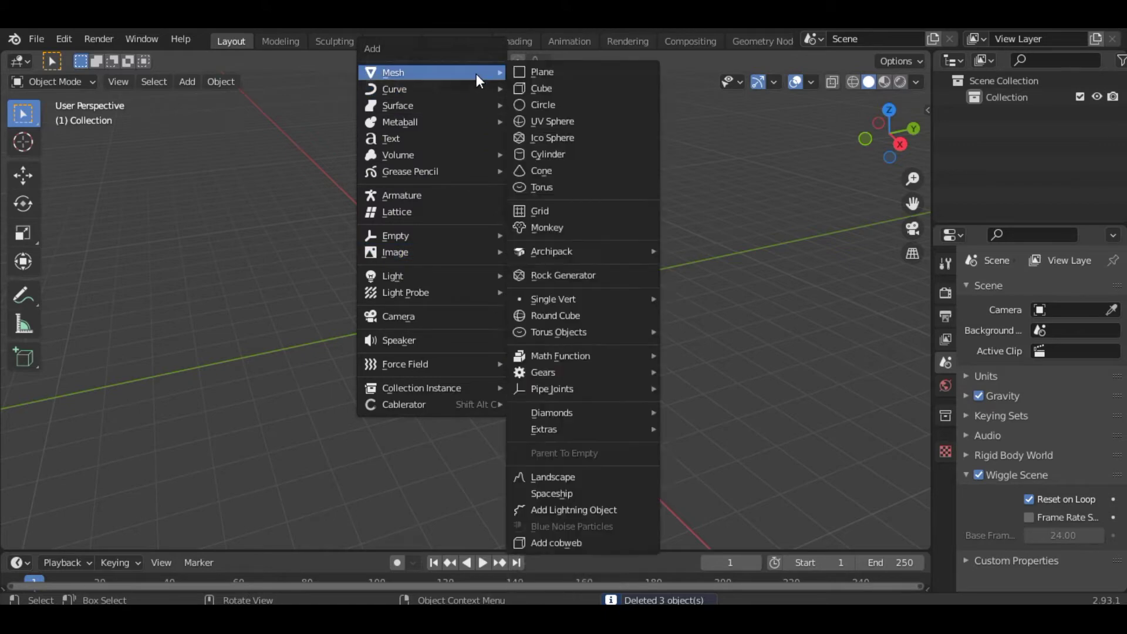
click(611, 141)
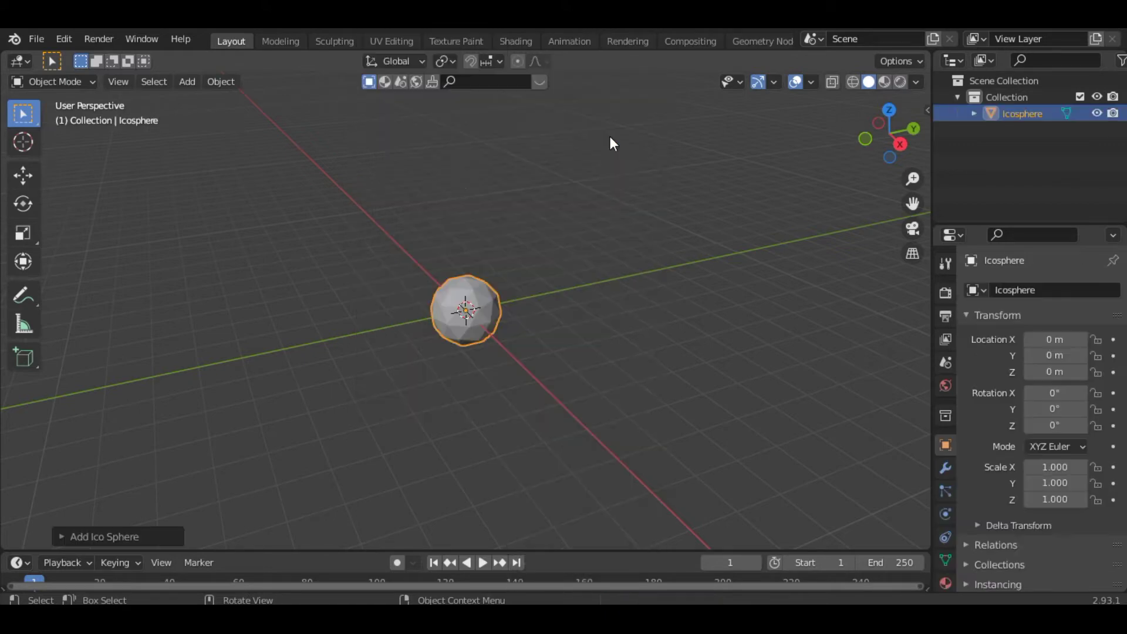
click(103, 537)
click(187, 370)
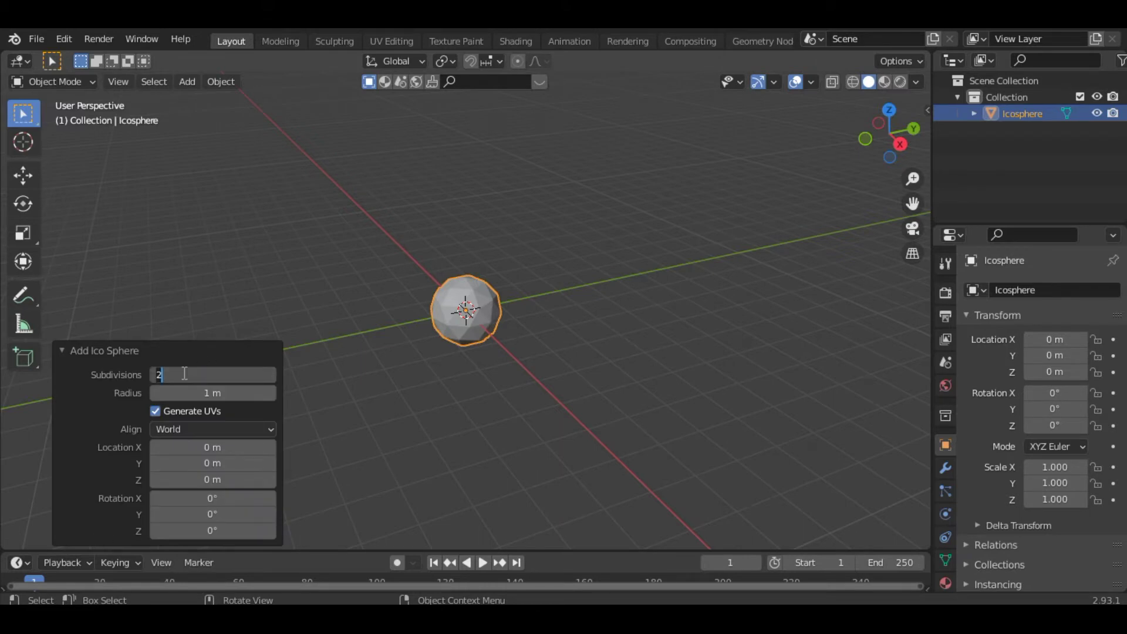
text(1)
key(Return)
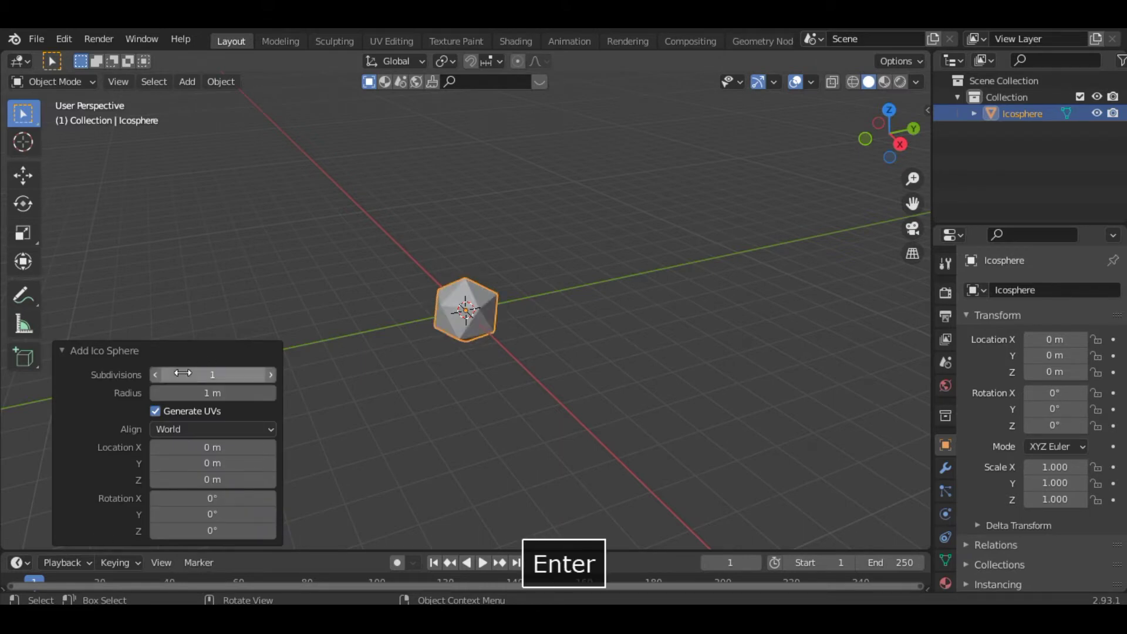
- Add a Bevel modifier to the icosphere
click(810, 433)
scroll(810, 433, up, 5)
click(481, 298)
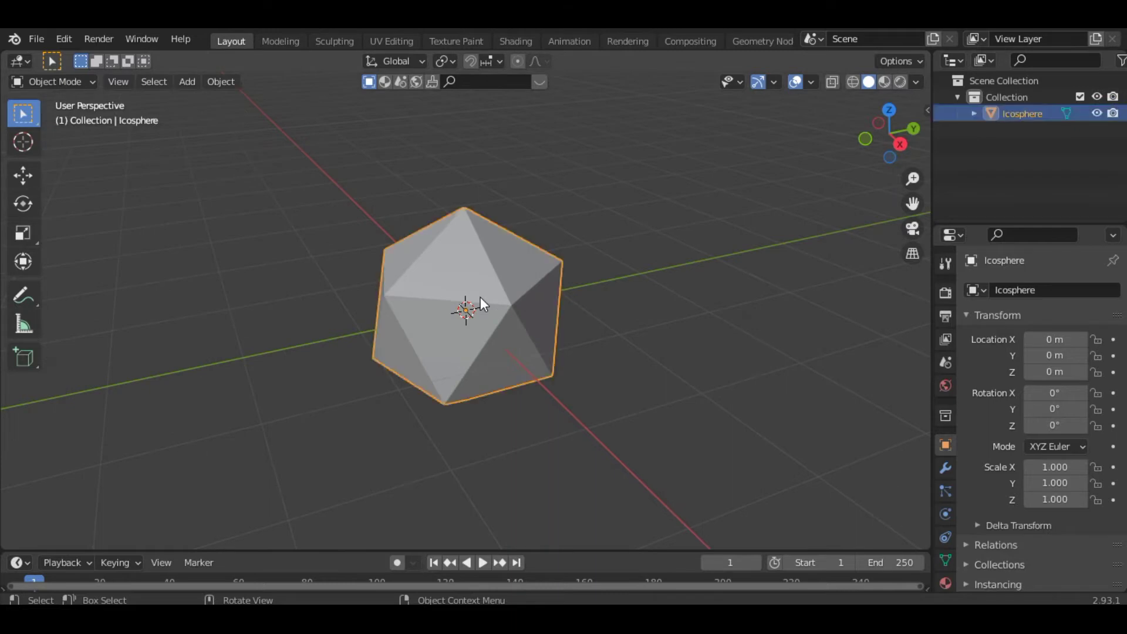
click(945, 468)
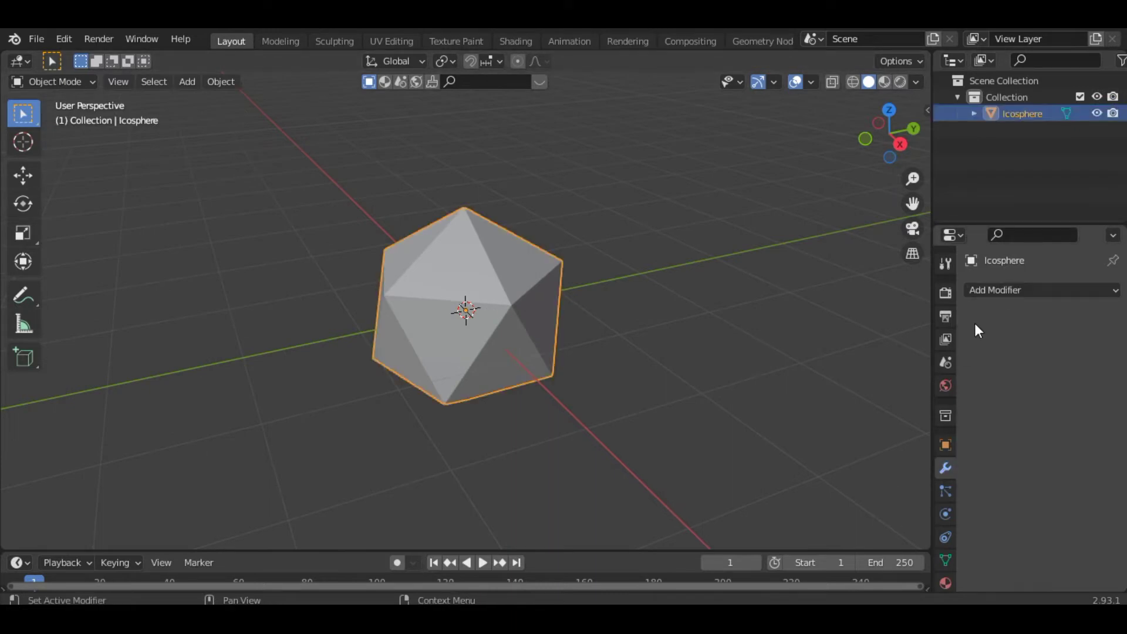
click(1025, 283)
click(798, 357)
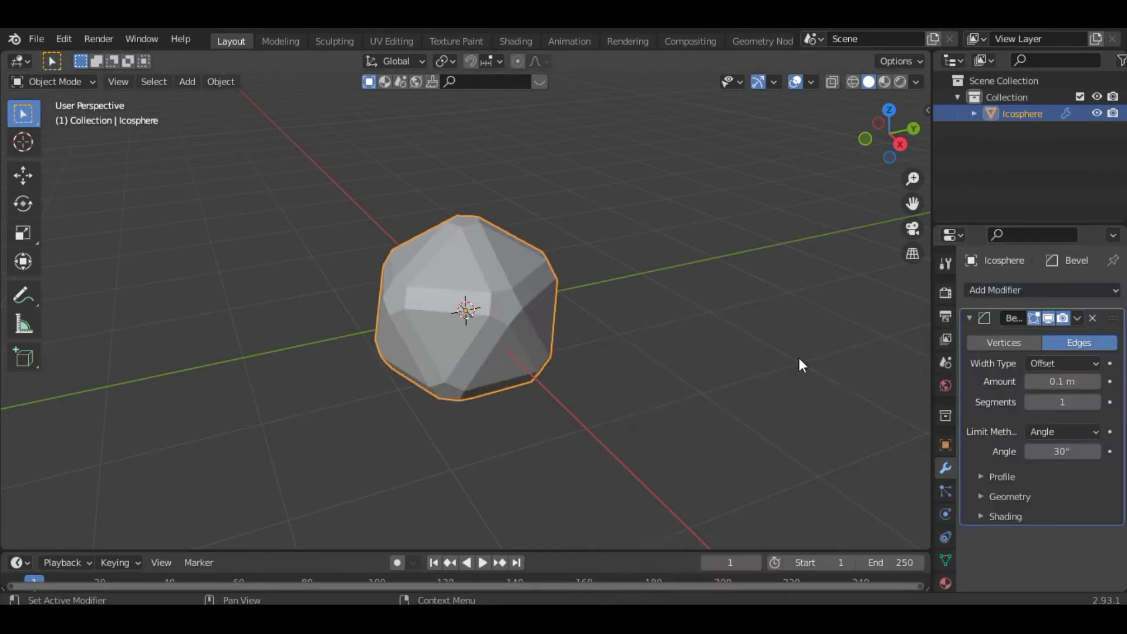
- Set the Bevel amount to 0.35 m and make it affect vertices to form pentagon and hexagon panels
click(1066, 383)
text(0.35)
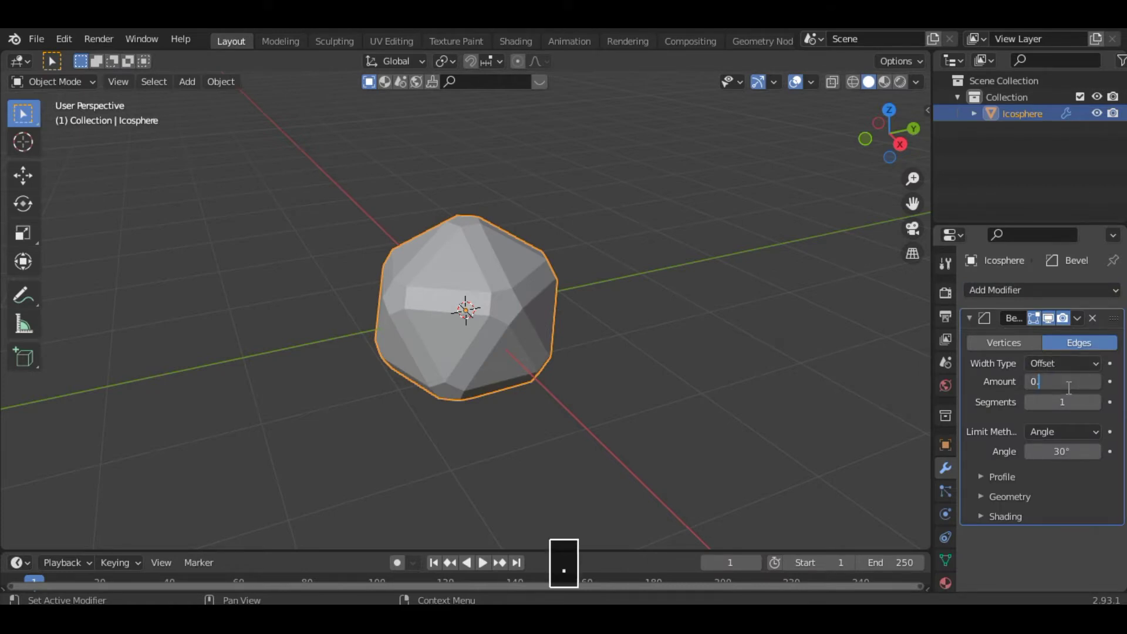
key(Return)
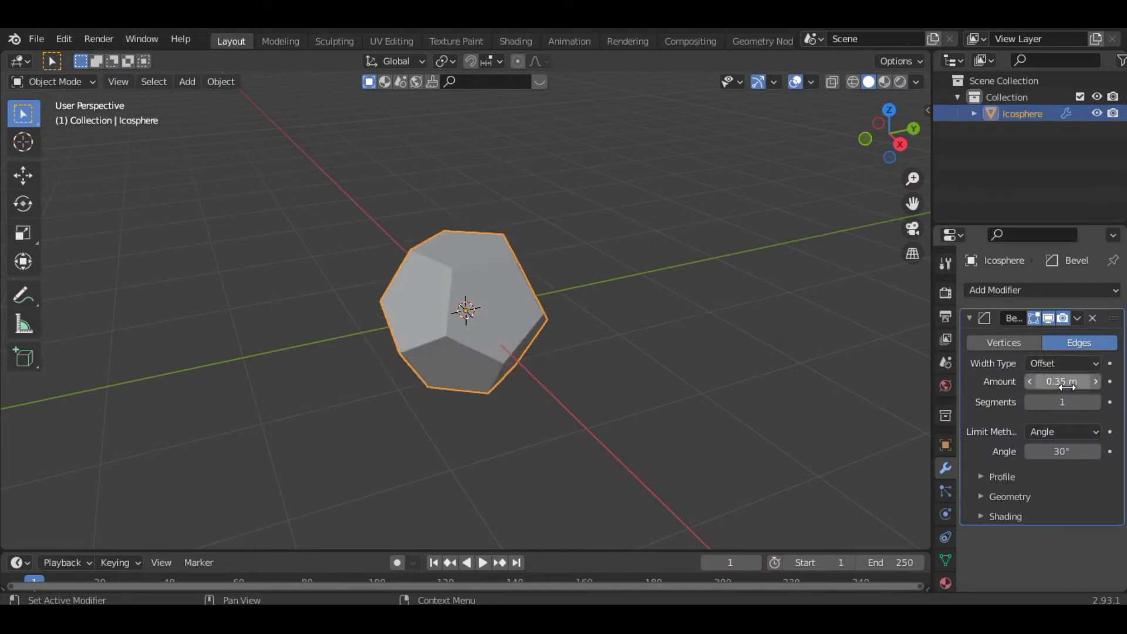
click(1002, 344)
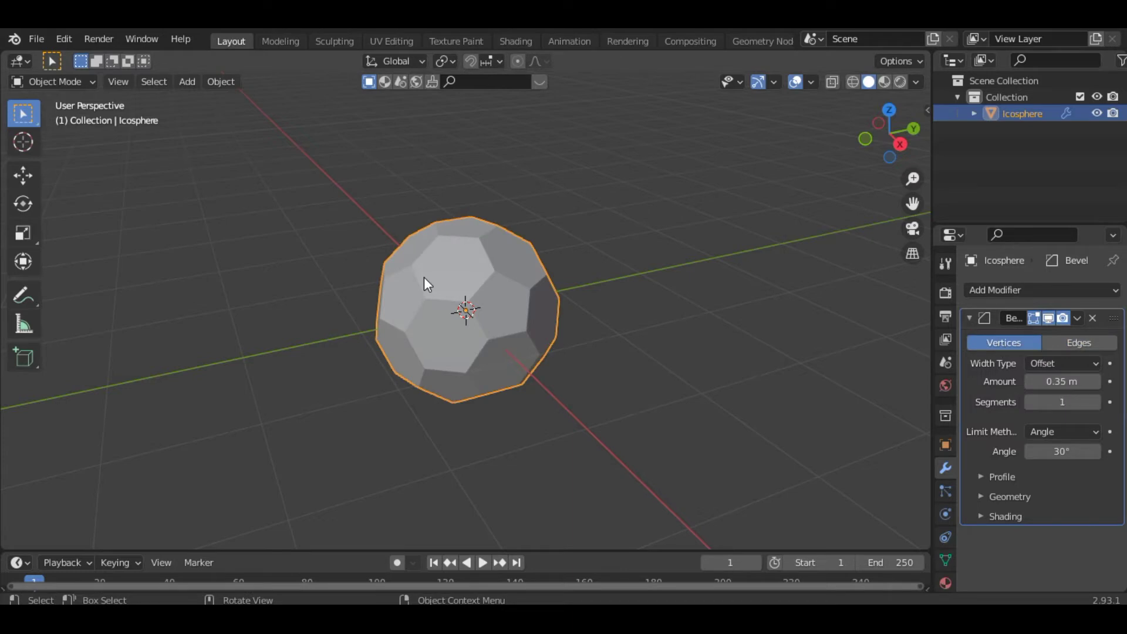
- Apply the Bevel modifier to the icosphere
click(1079, 312)
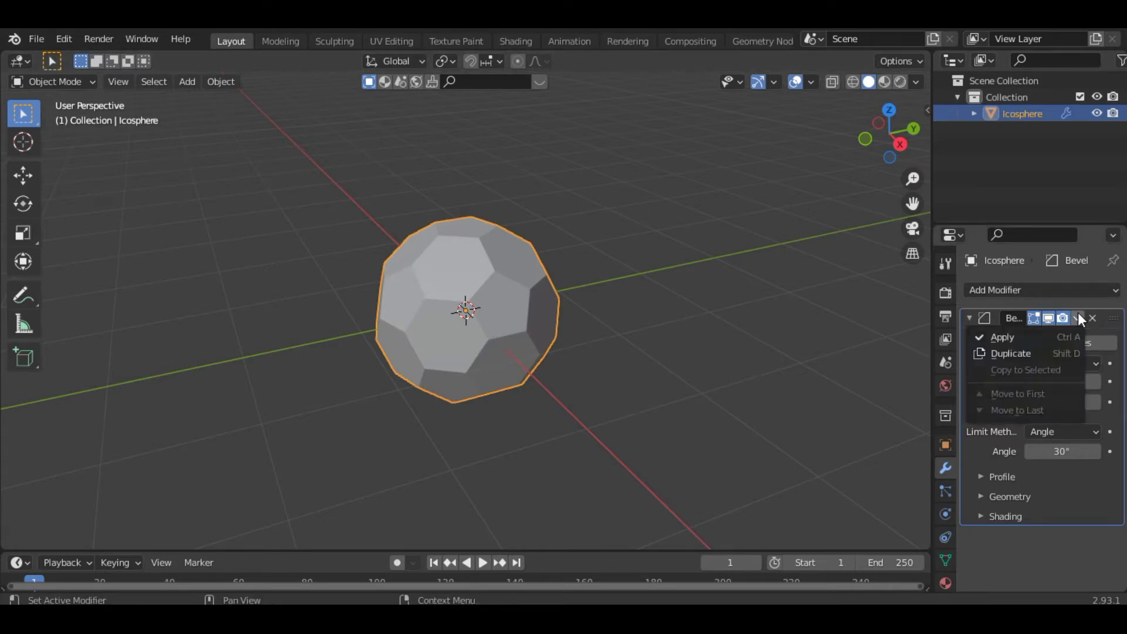
click(977, 358)
key(Tab)
key(Tab)
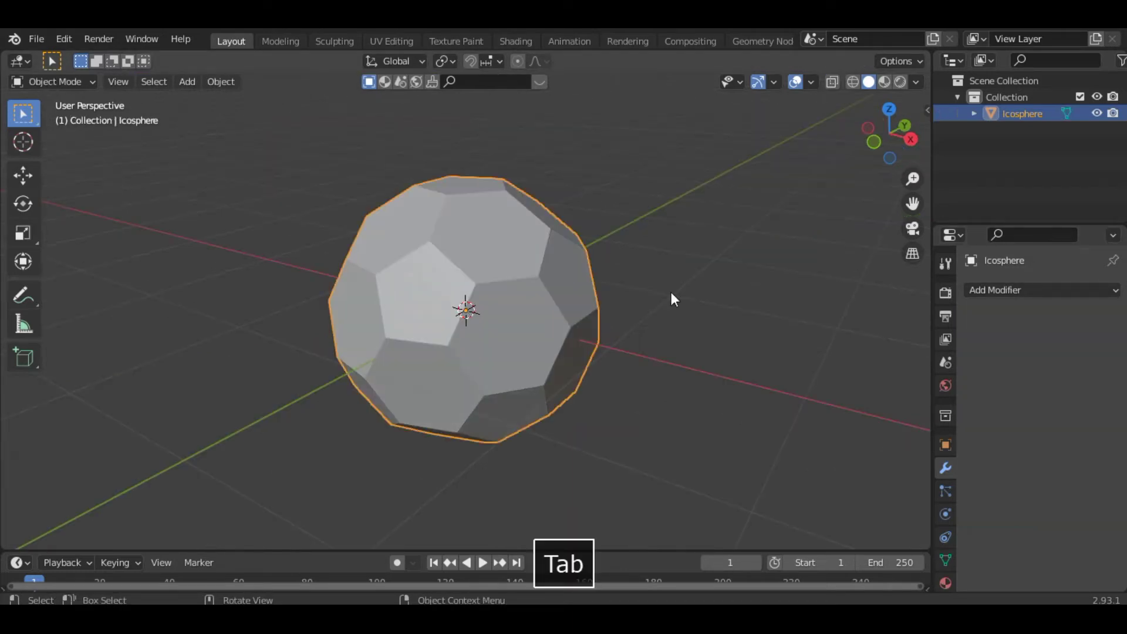
- Select all of the ball's faces in Edit Mode and extrude them individually outward by about 0.032 m
key(Tab)
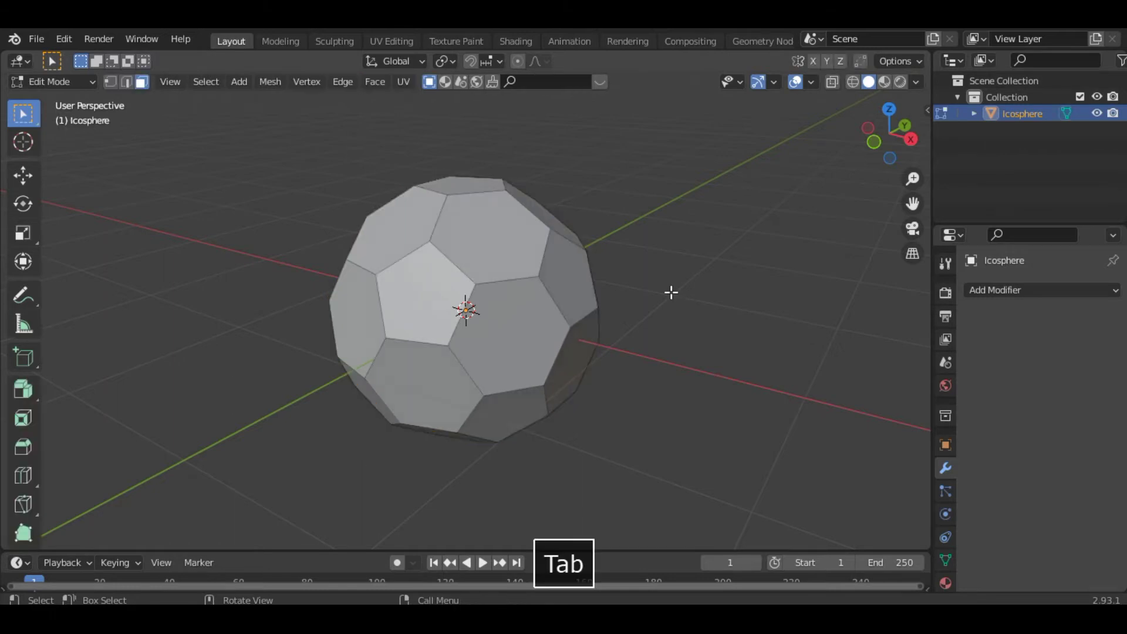
key(a)
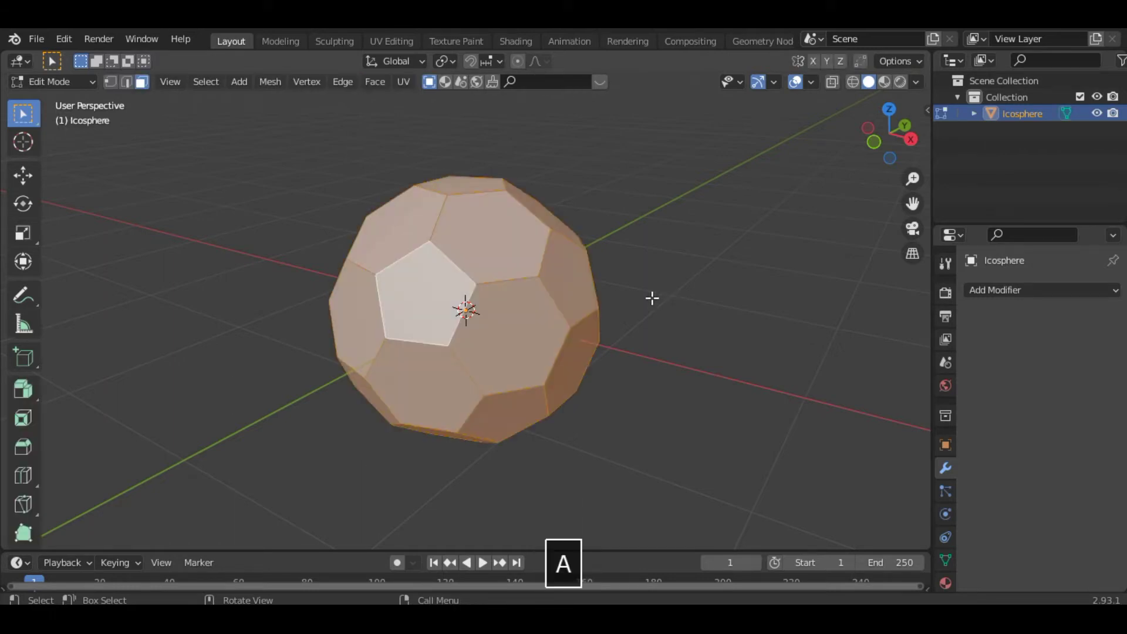
click(30, 397)
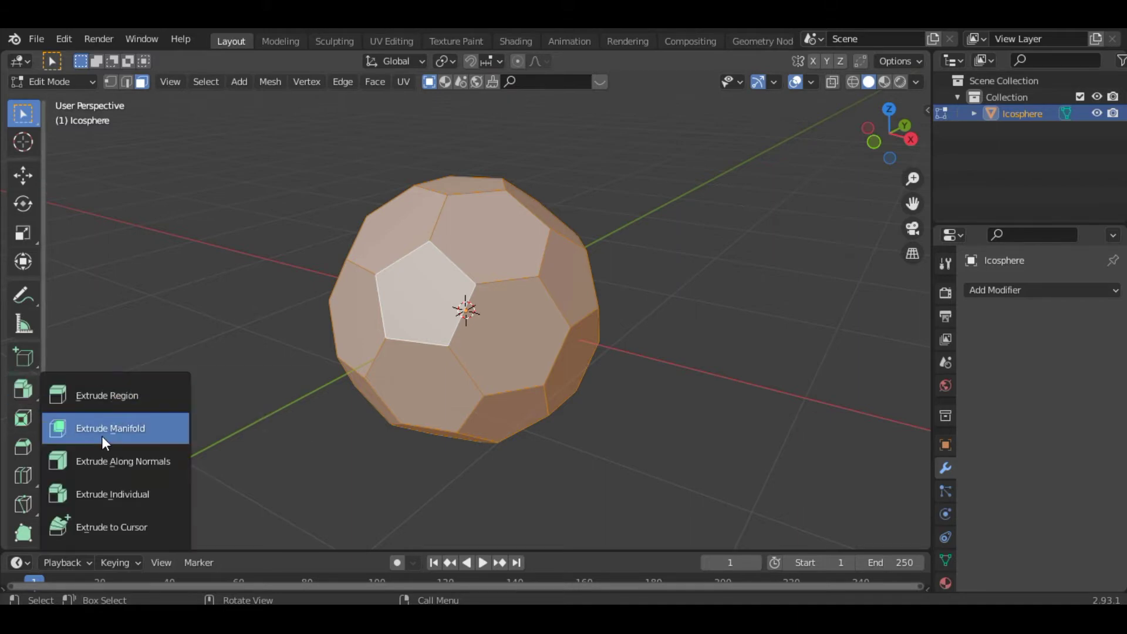
click(143, 502)
drag(481, 242, 487, 229)
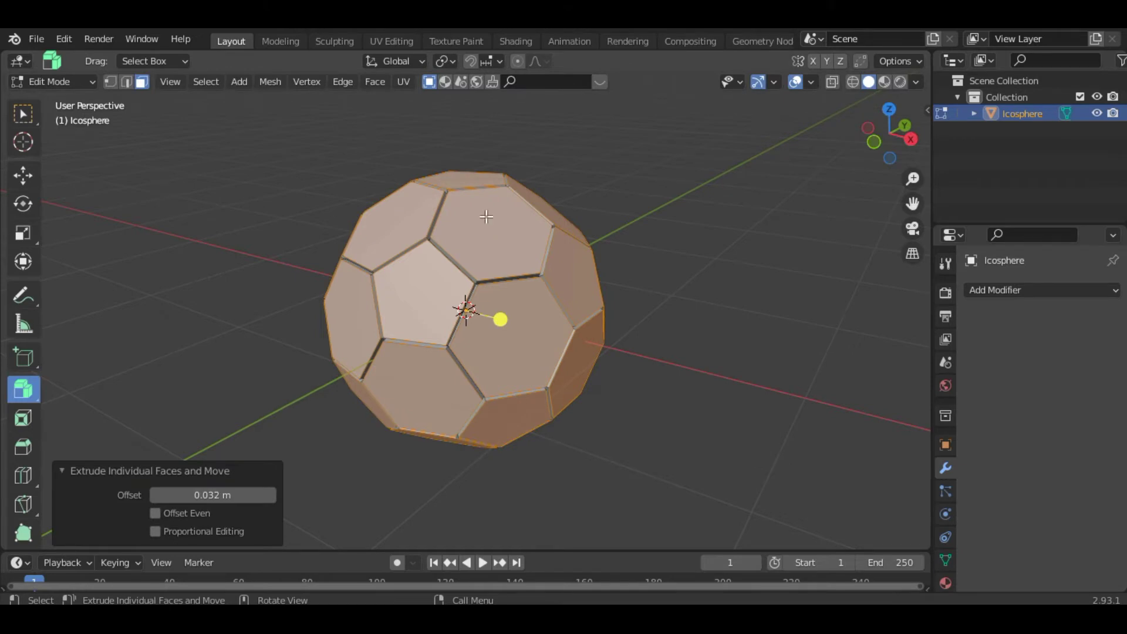
- Set the mean crease of all the ball's edges to 1 and return to Object Mode
key(n)
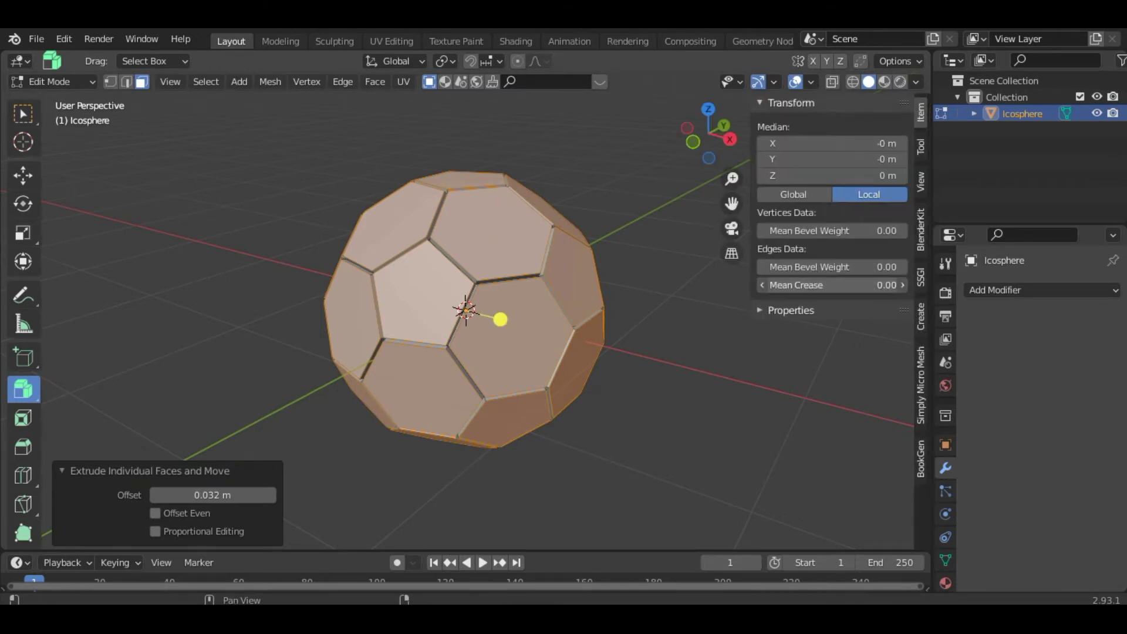
click(820, 287)
text(1)
key(Return)
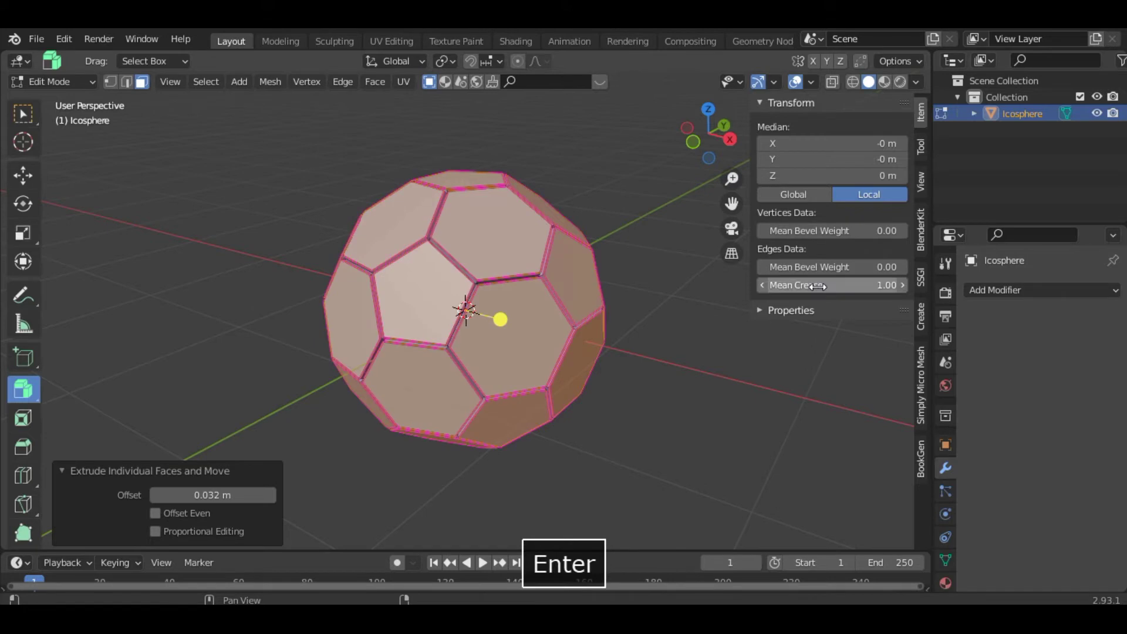
key(n)
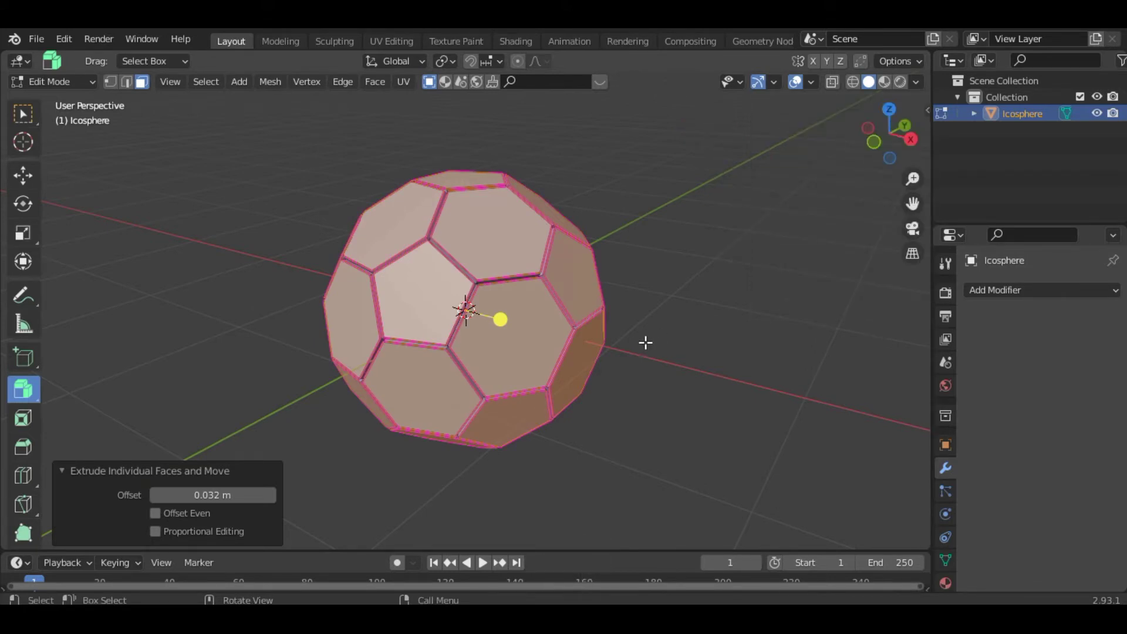
key(Tab)
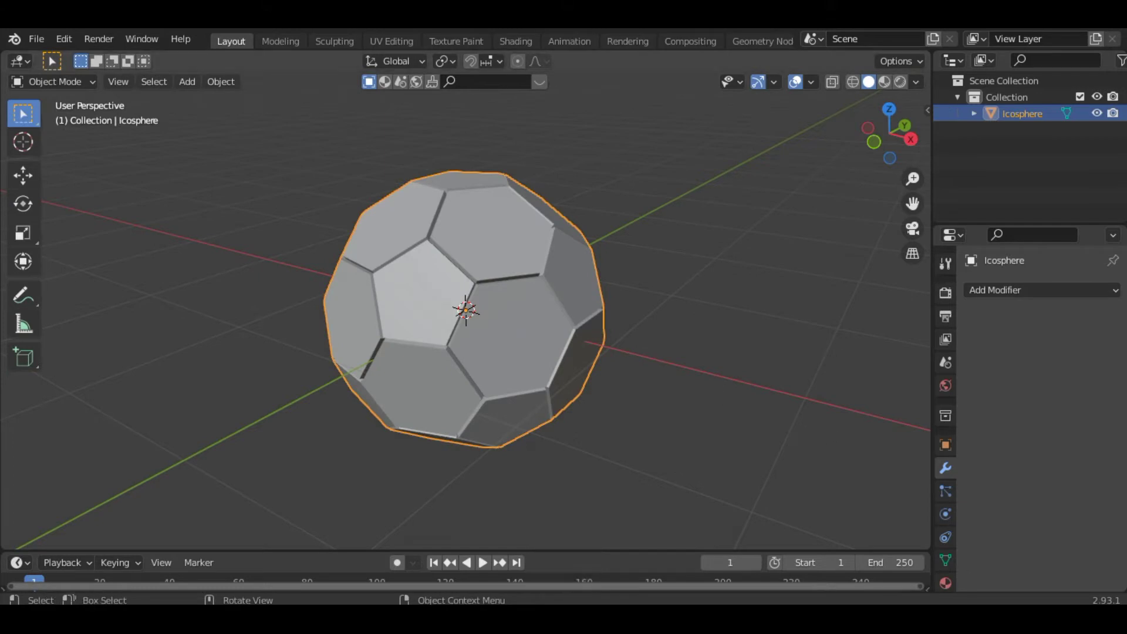
- Add a Subdivision Surface modifier of type Simple with 3 viewport levels and 3 render levels
click(1034, 289)
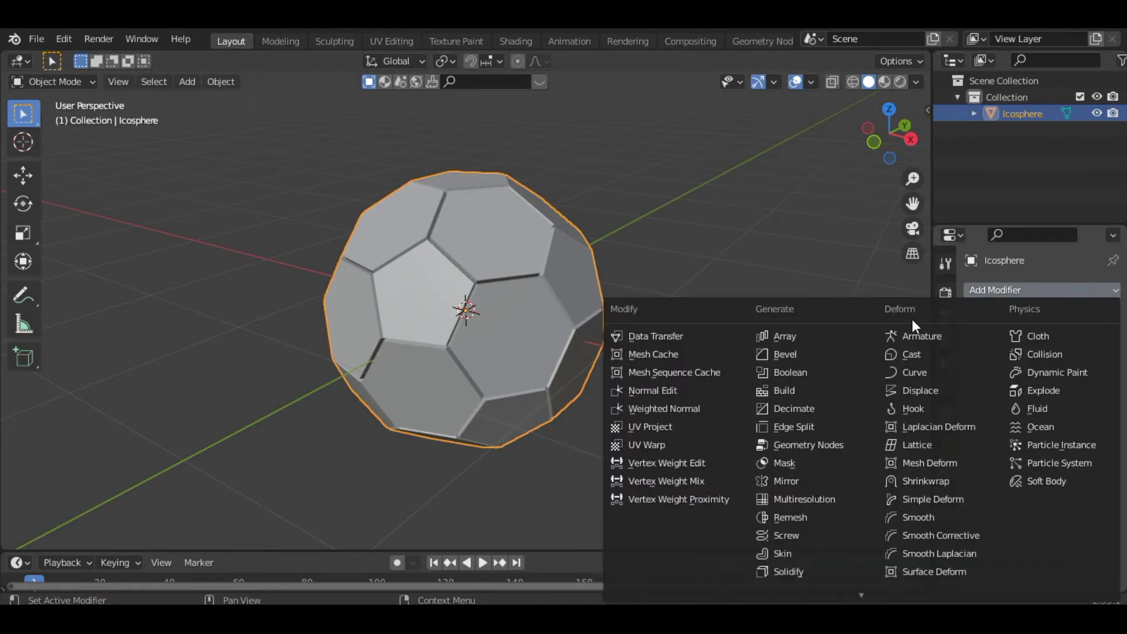
scroll(854, 590, down, 4)
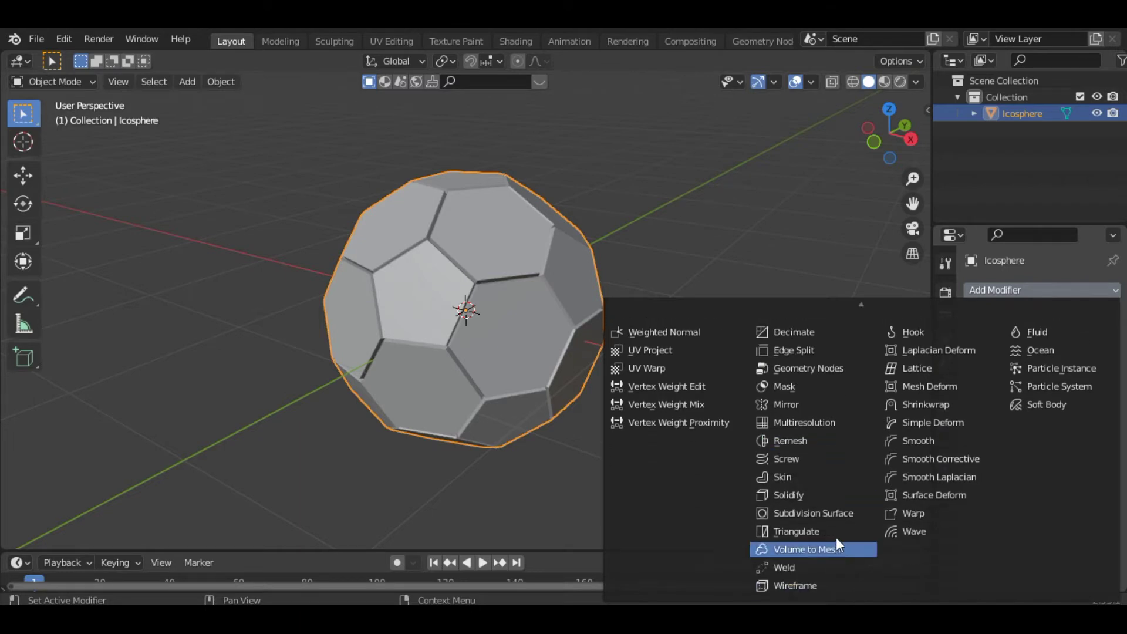
click(813, 514)
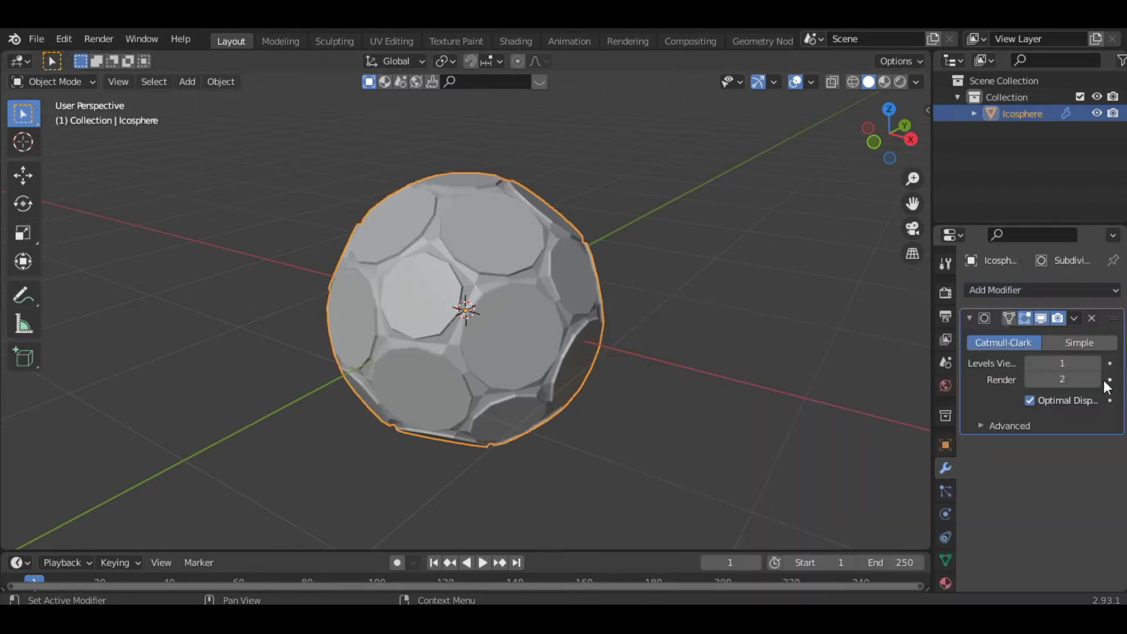
click(1076, 343)
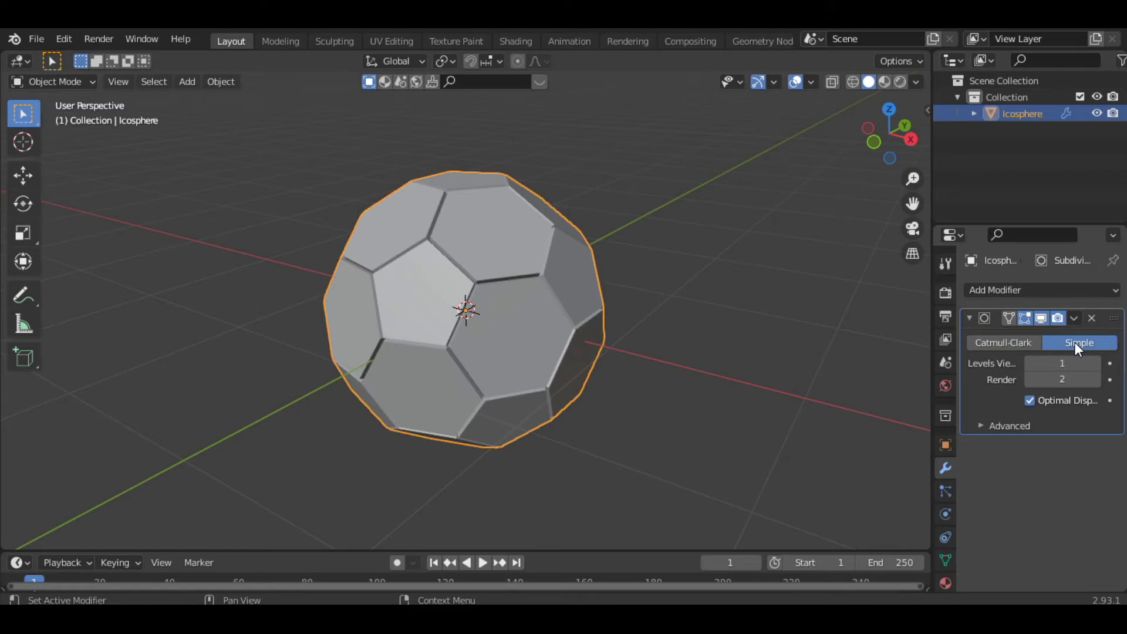
click(1097, 364)
click(1097, 364)
click(1097, 381)
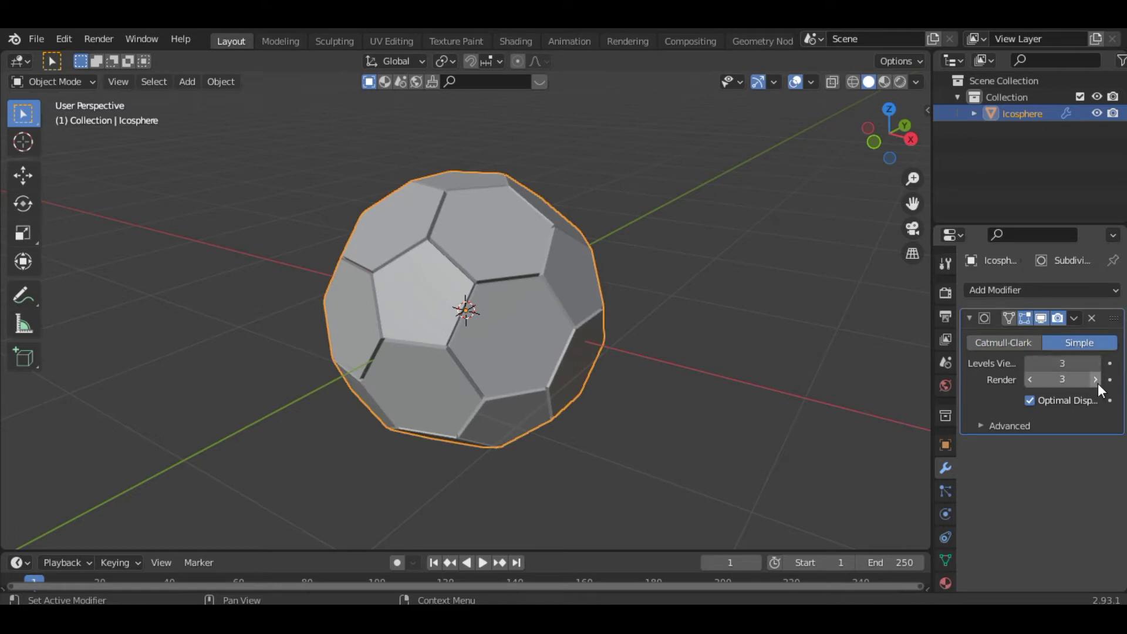
- Add a Cast modifier with the Sphere shape and set its factor to 0.9
click(1047, 291)
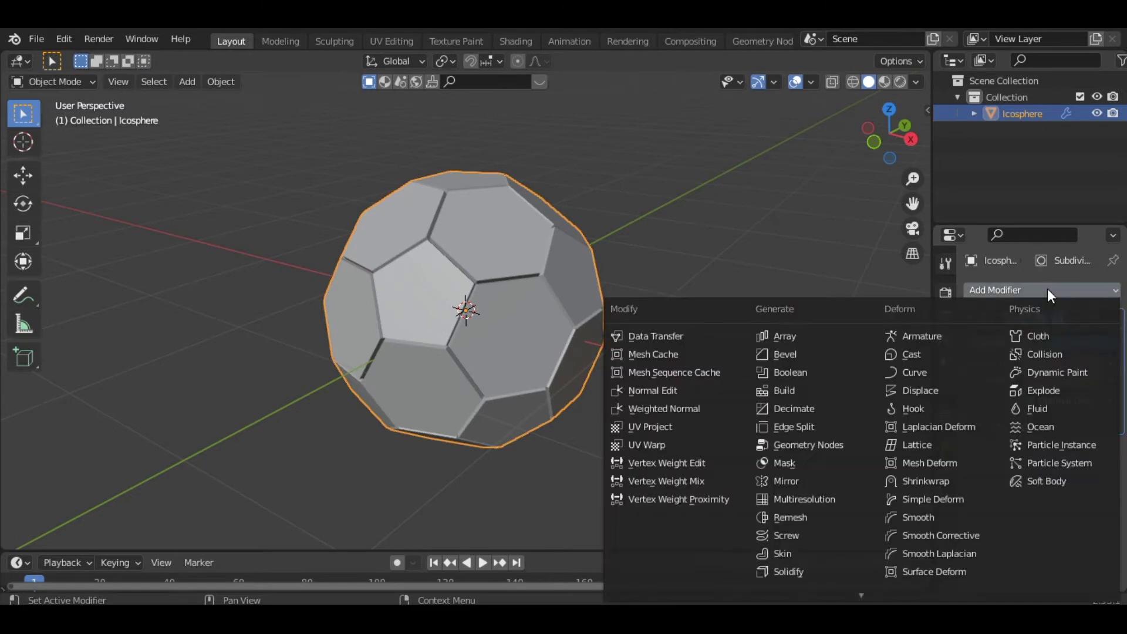
click(932, 355)
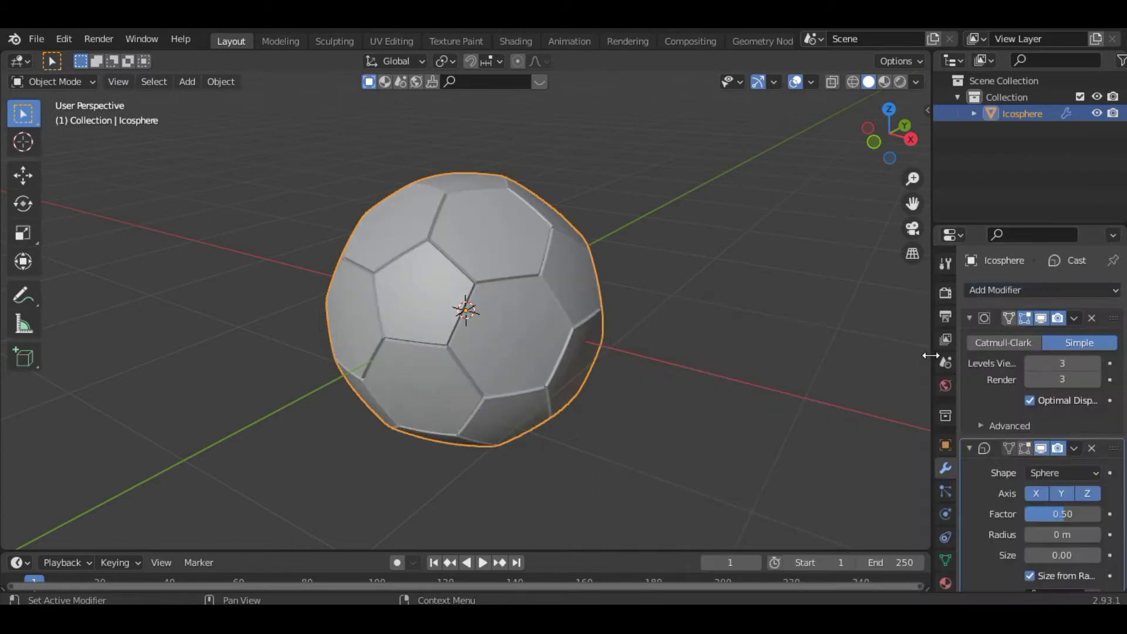
click(1059, 517)
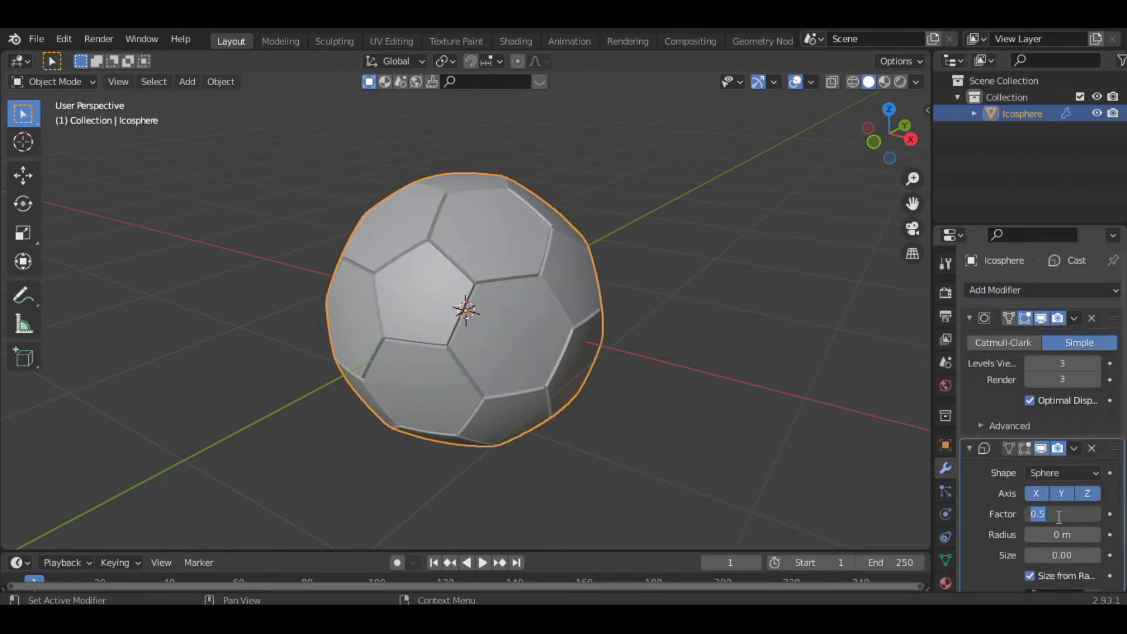
text(0.9)
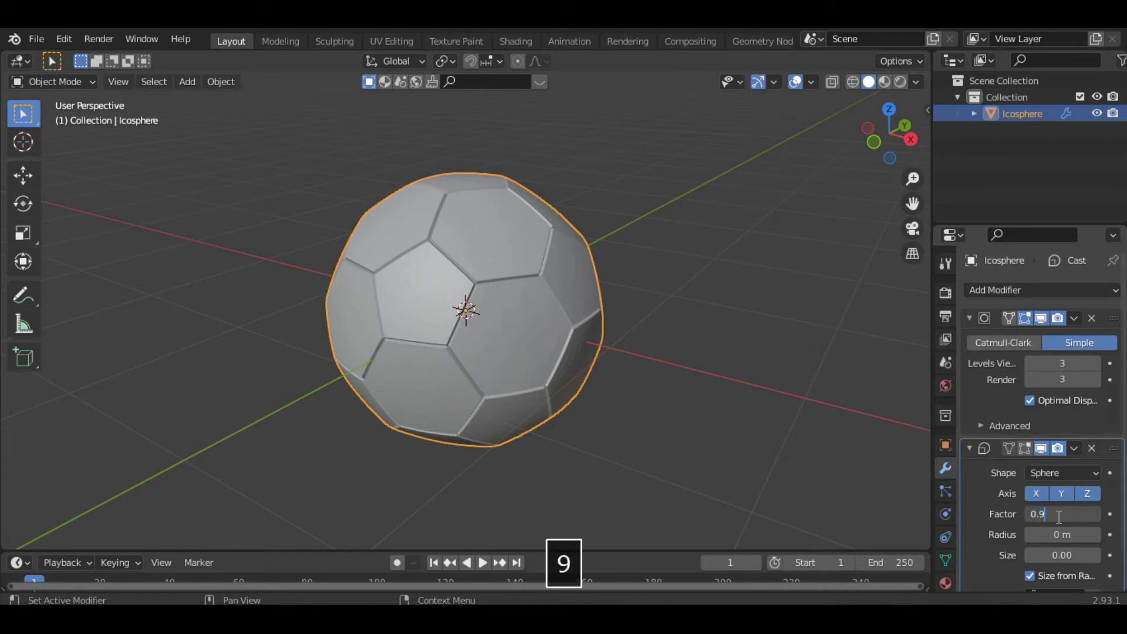
key(Return)
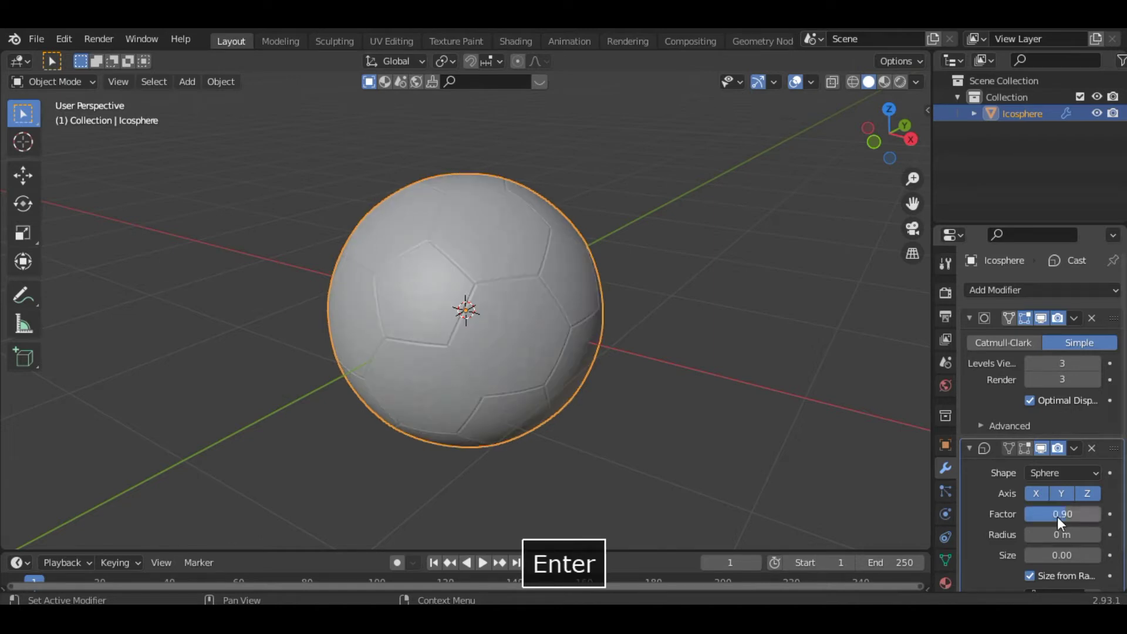
- Shade the ball smooth and check its panel seams up close
right_click(523, 276)
click(523, 276)
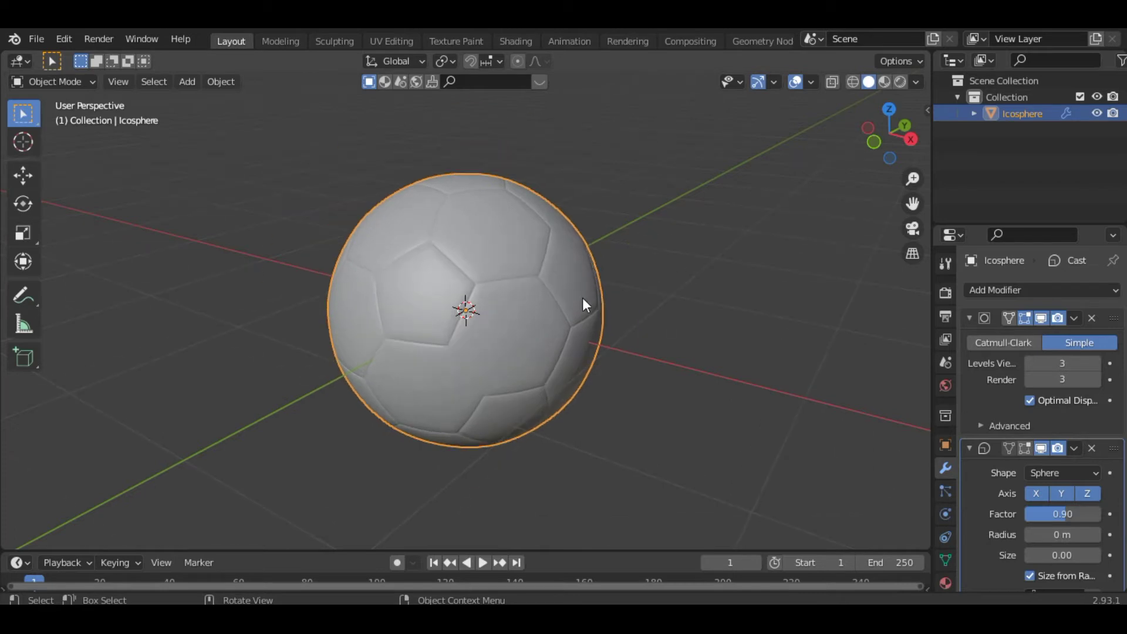
scroll(603, 249, up, 6)
scroll(603, 249, down, 4)
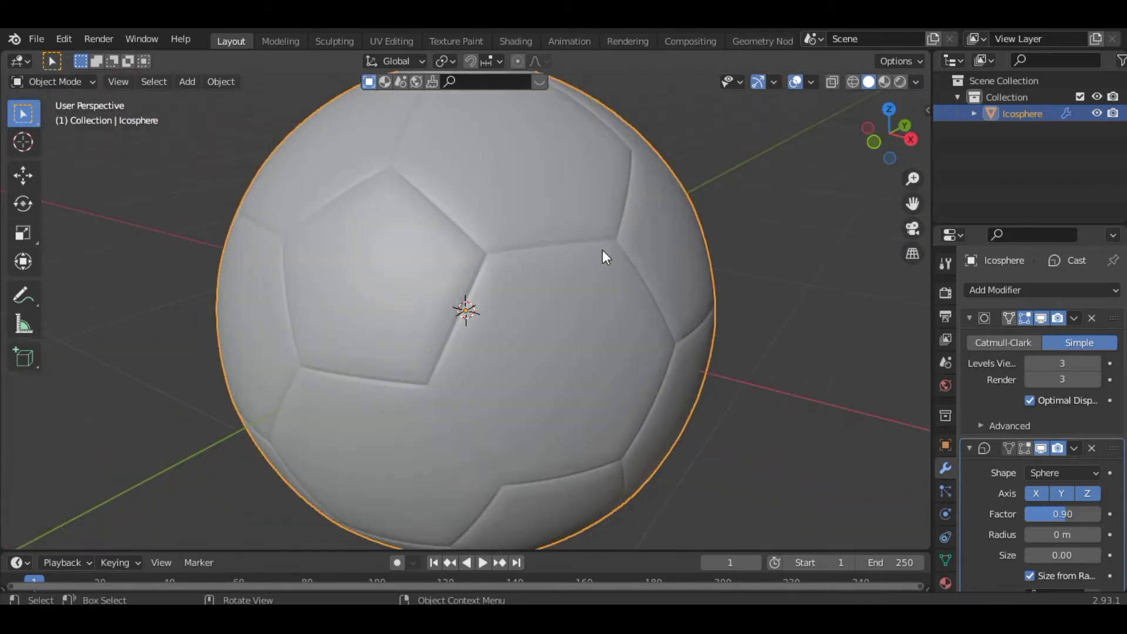
- Create a new material on the ball and set its base colour to a darkened, fully saturated red
scroll(603, 251, down, 1)
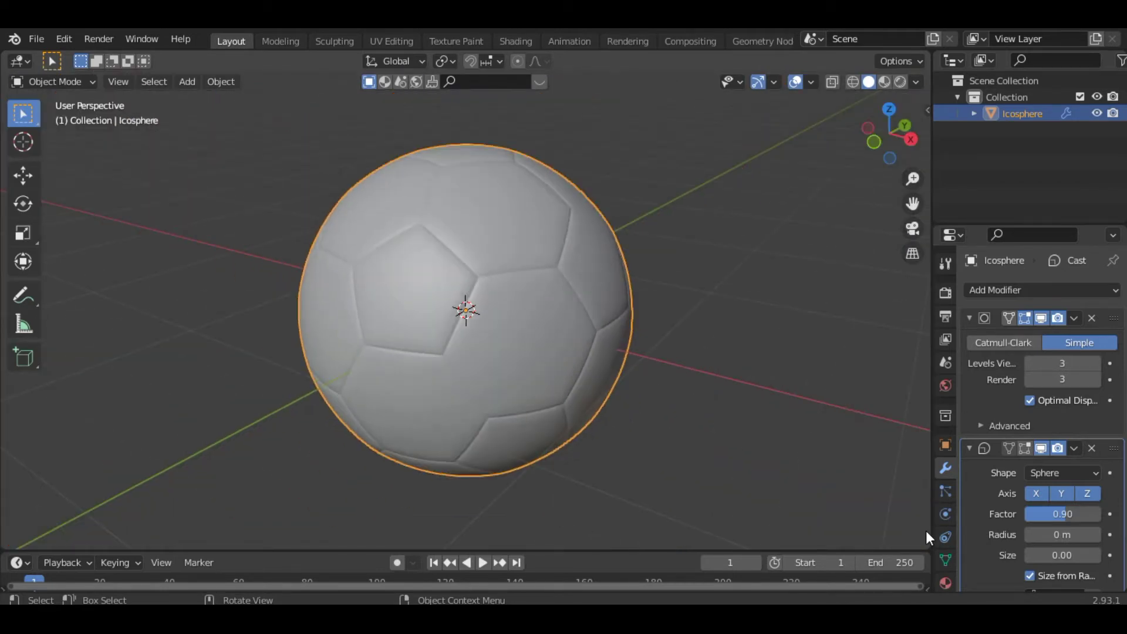
click(945, 584)
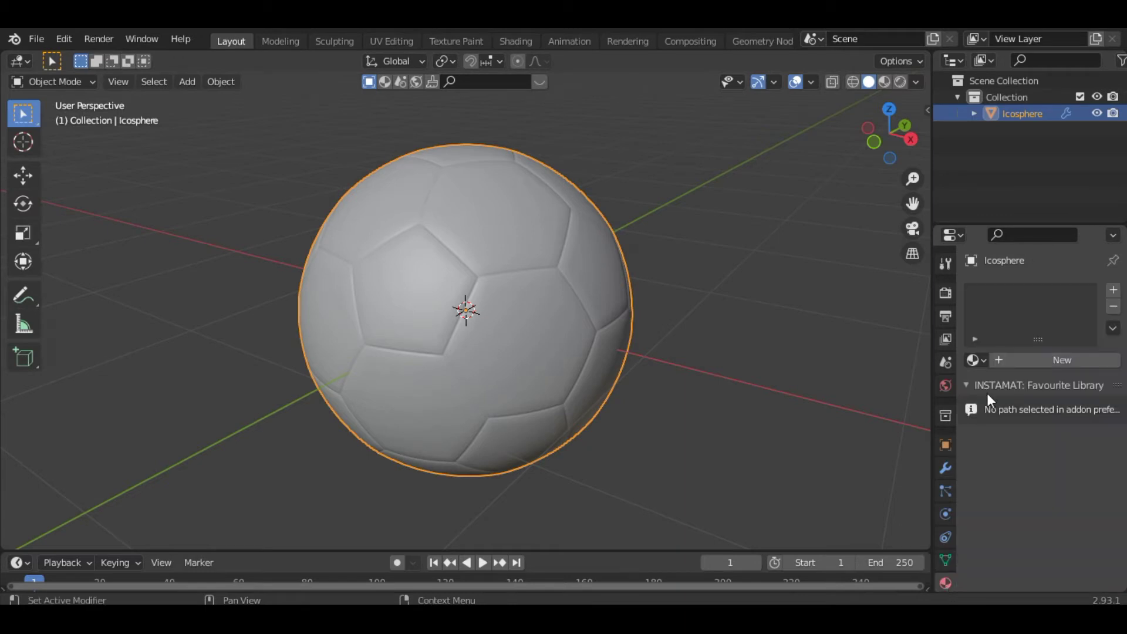
click(1114, 291)
click(1021, 360)
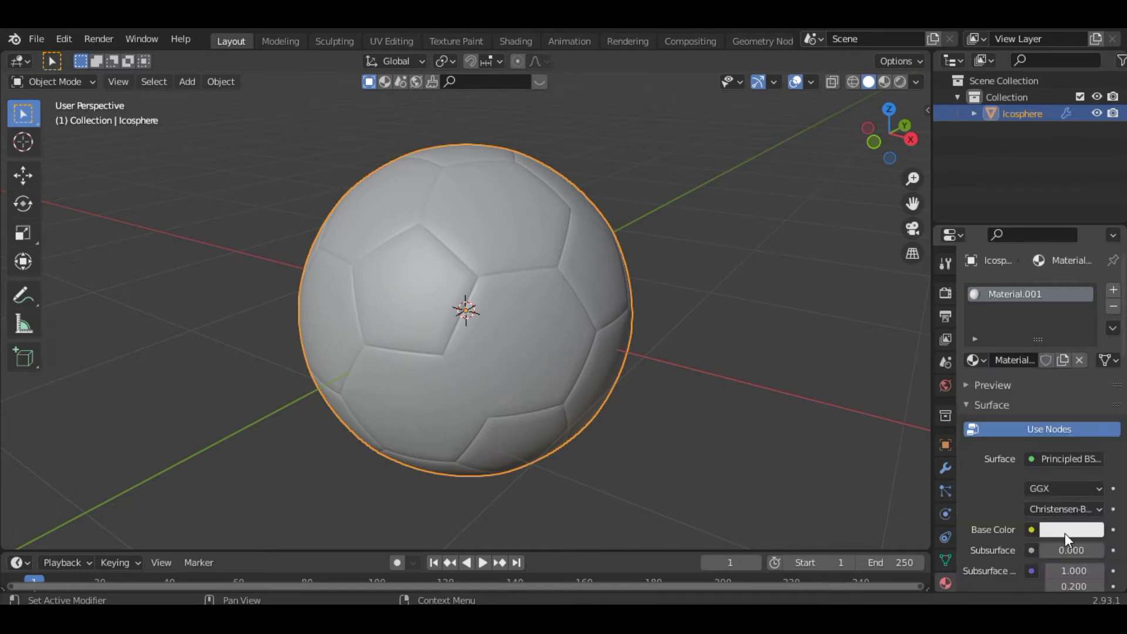
click(1065, 530)
drag(1012, 353, 1018, 408)
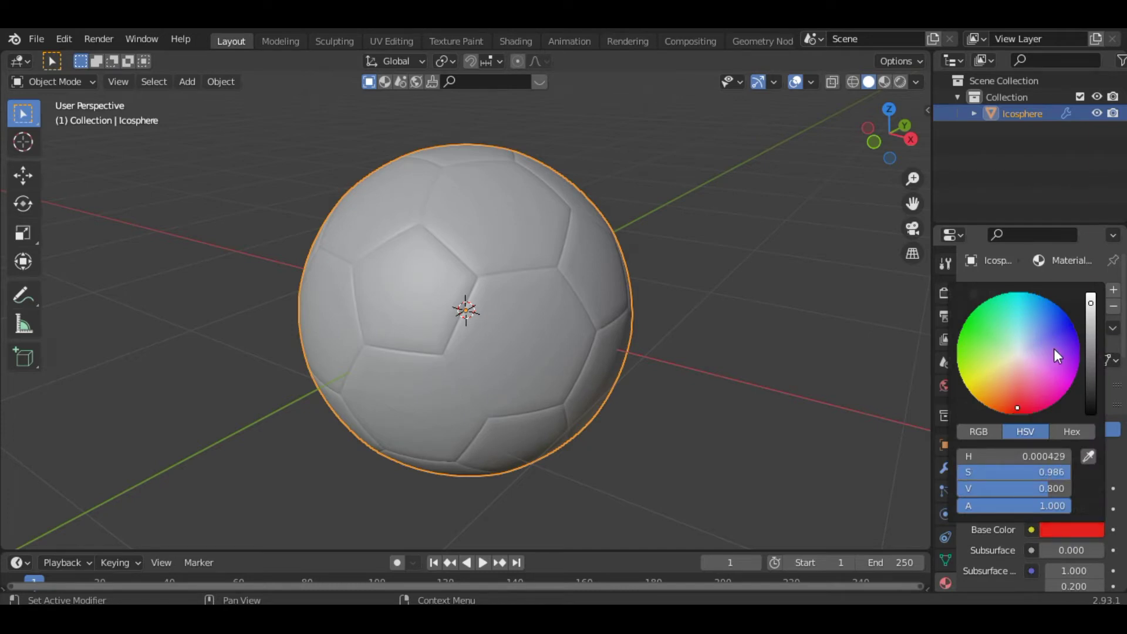
drag(1090, 305, 1095, 329)
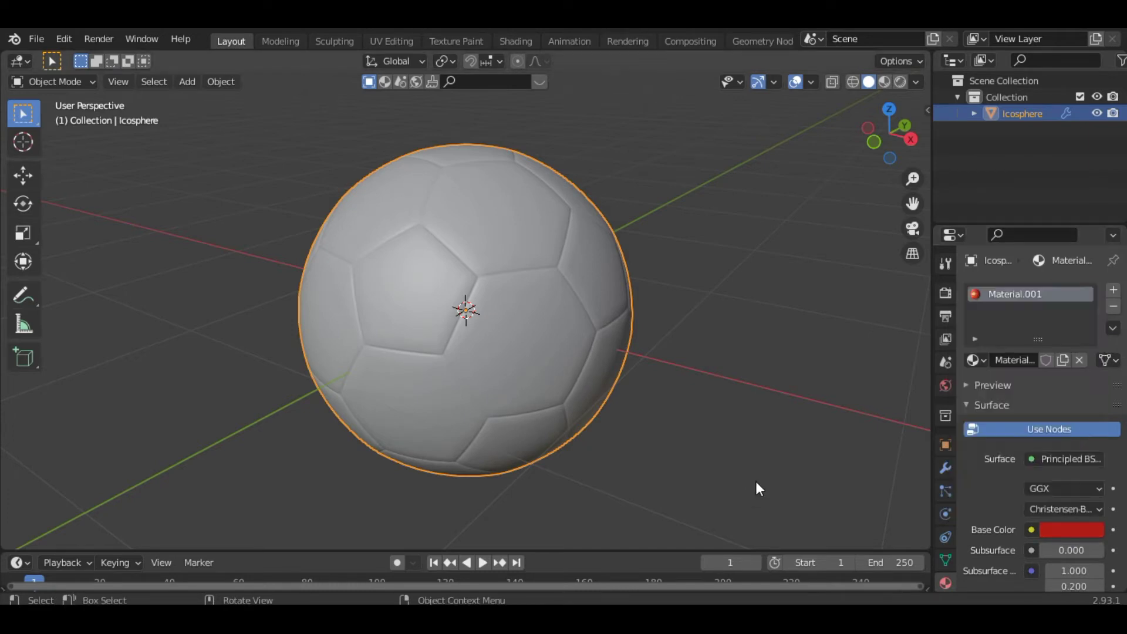
- Add a second material slot to the ball with a new material that has a white base colour
click(1113, 290)
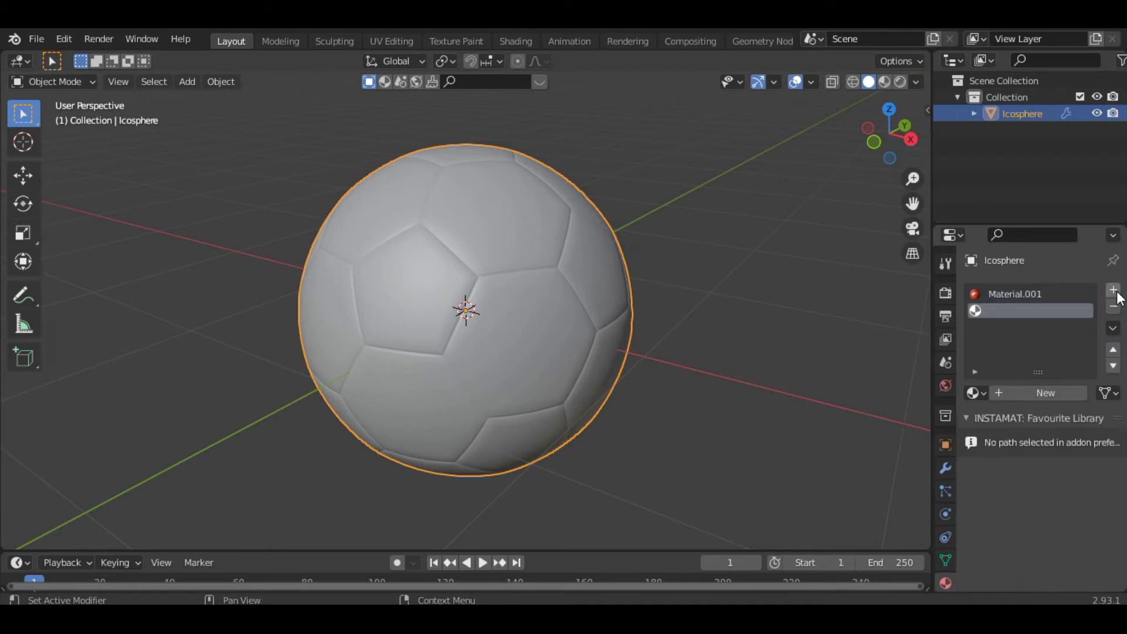
click(1016, 394)
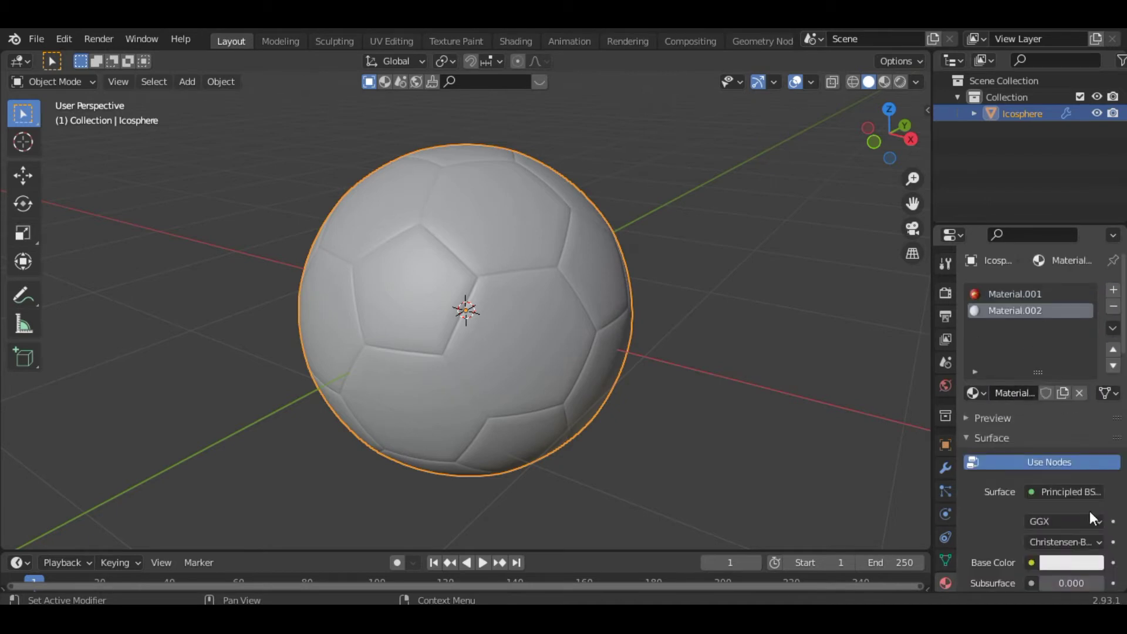
click(1079, 561)
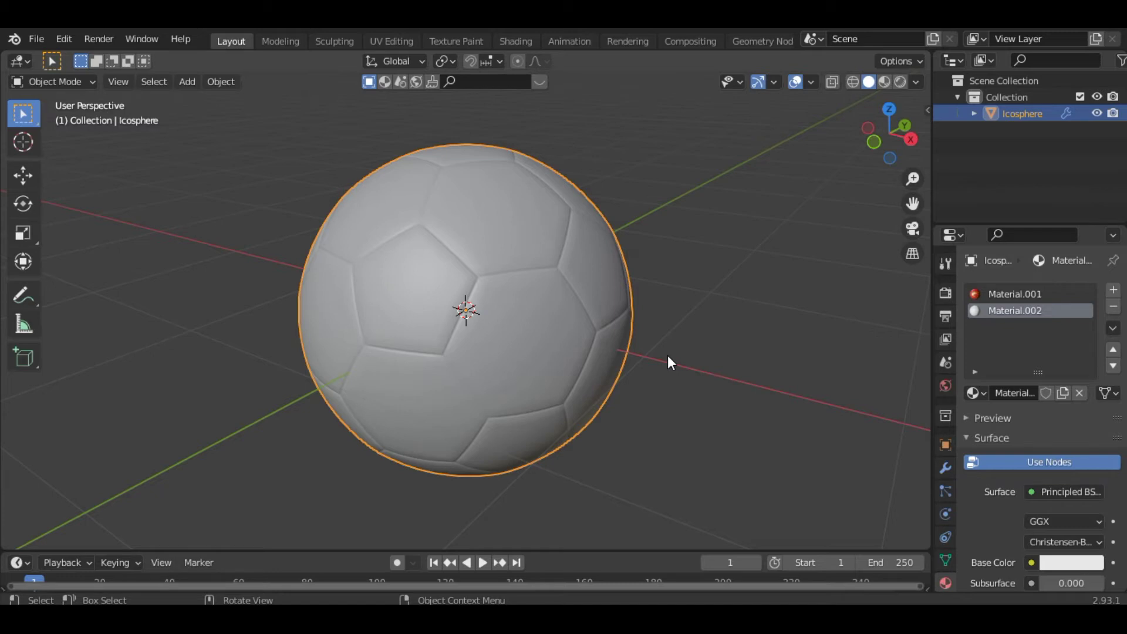
- In Edit Mode, select all pentagon faces by matching polygon sides and assign them the red material
key(Tab)
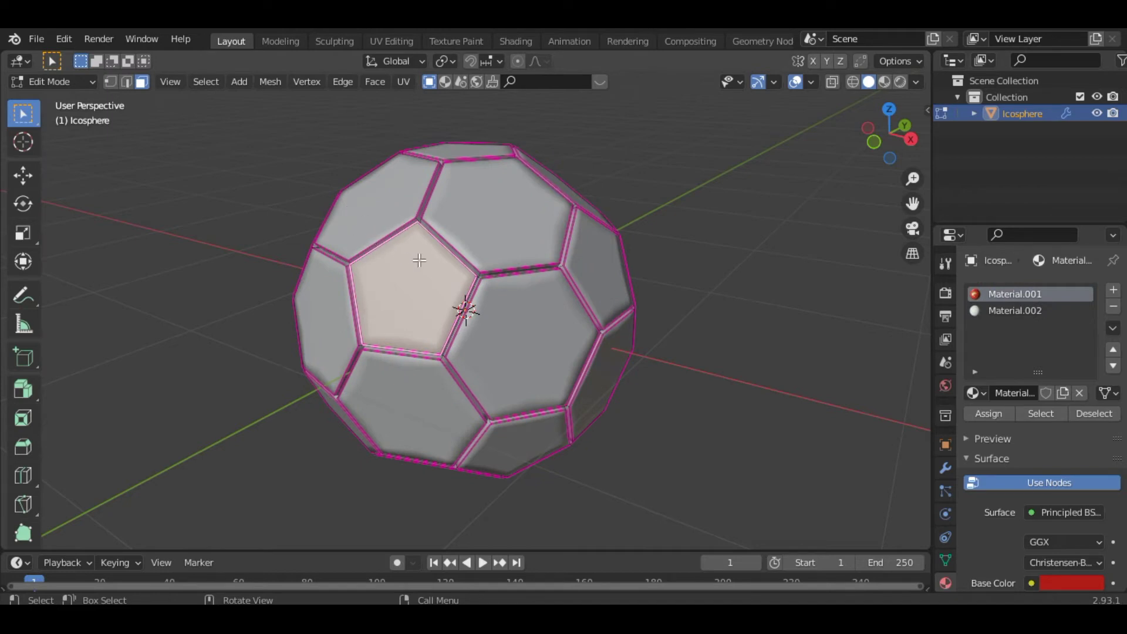
click(206, 81)
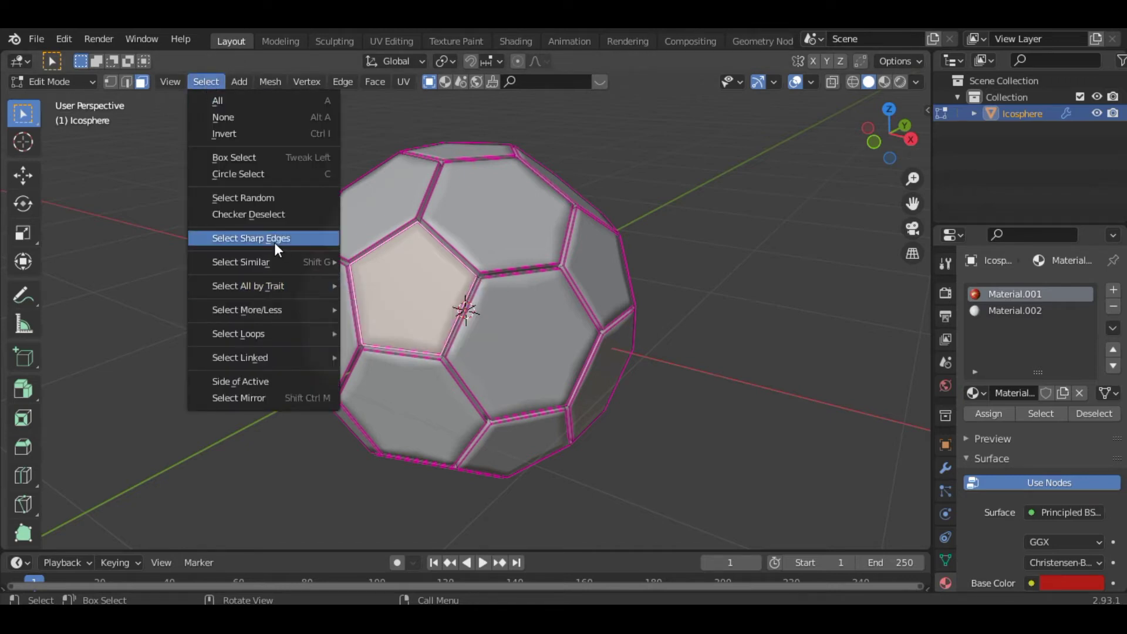
mouse_move(270, 262)
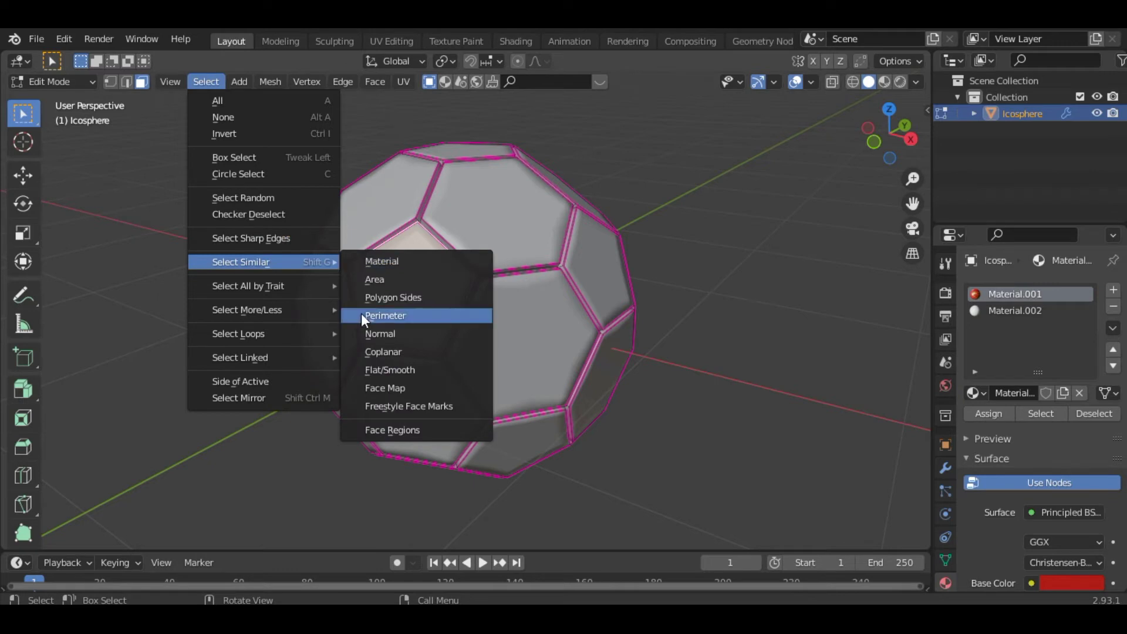
click(419, 297)
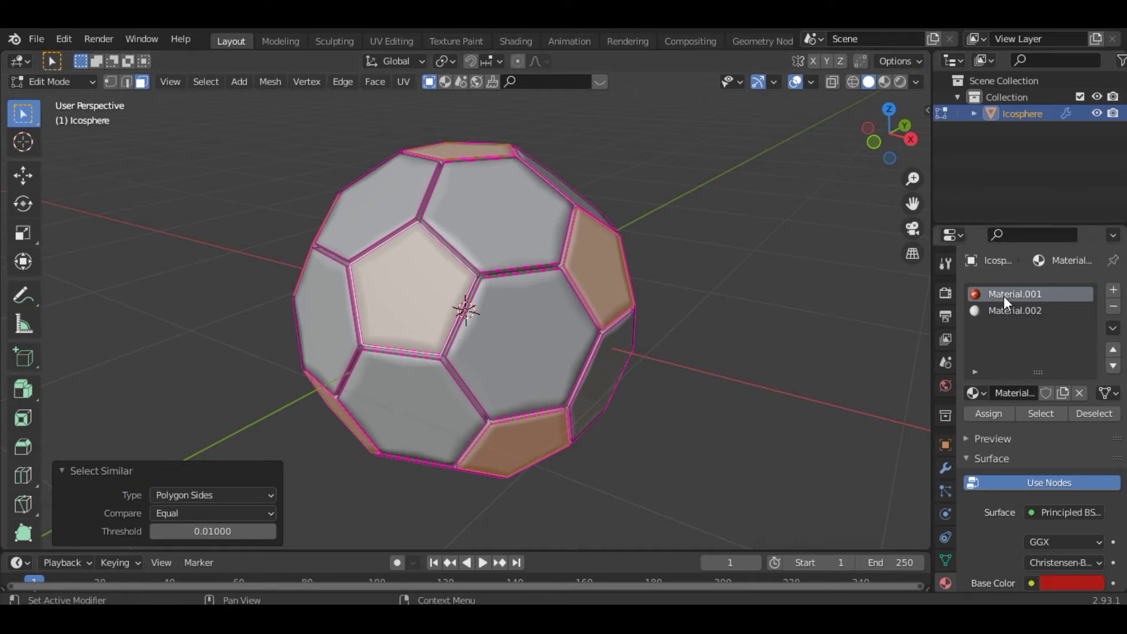
click(987, 417)
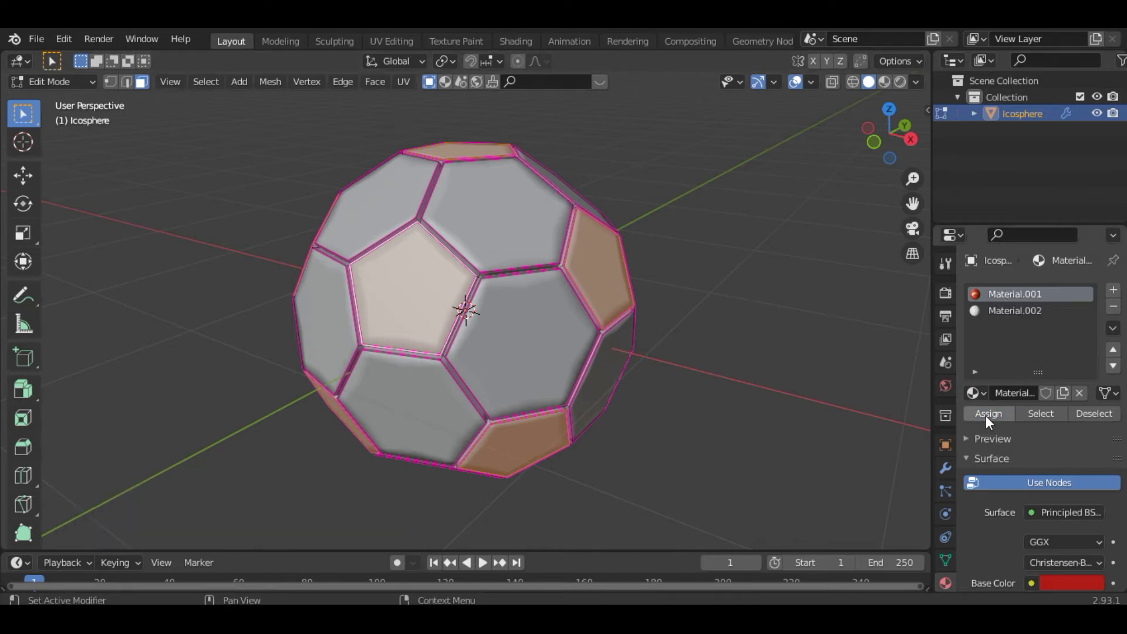
- Select all hexagon faces by matching polygon sides and assign them the white Material.002
click(567, 350)
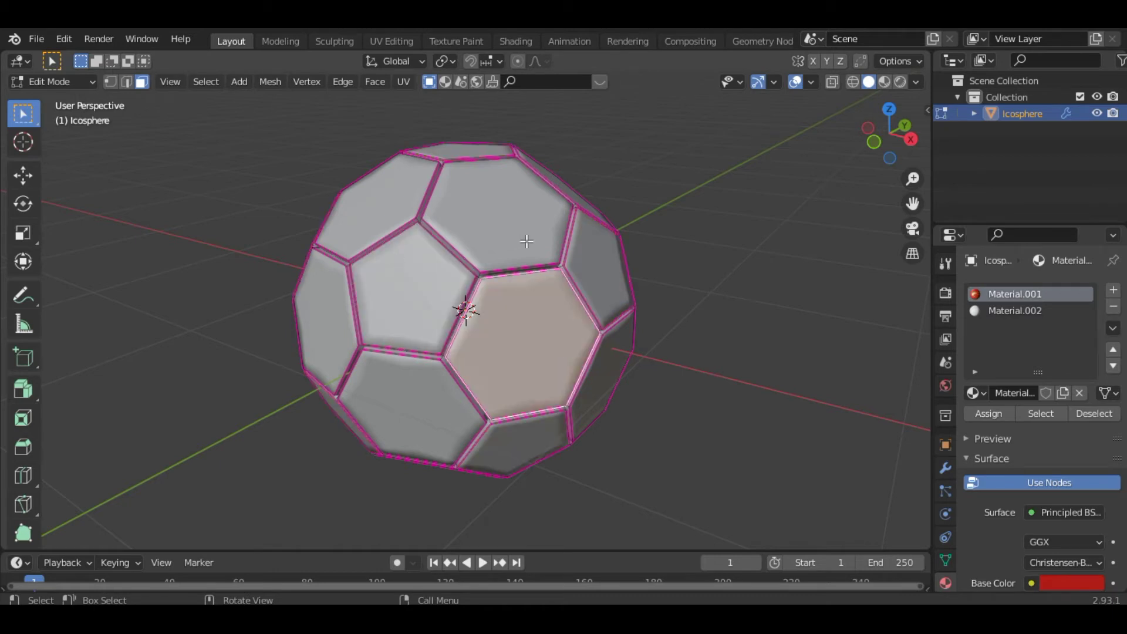
click(204, 83)
mouse_move(269, 274)
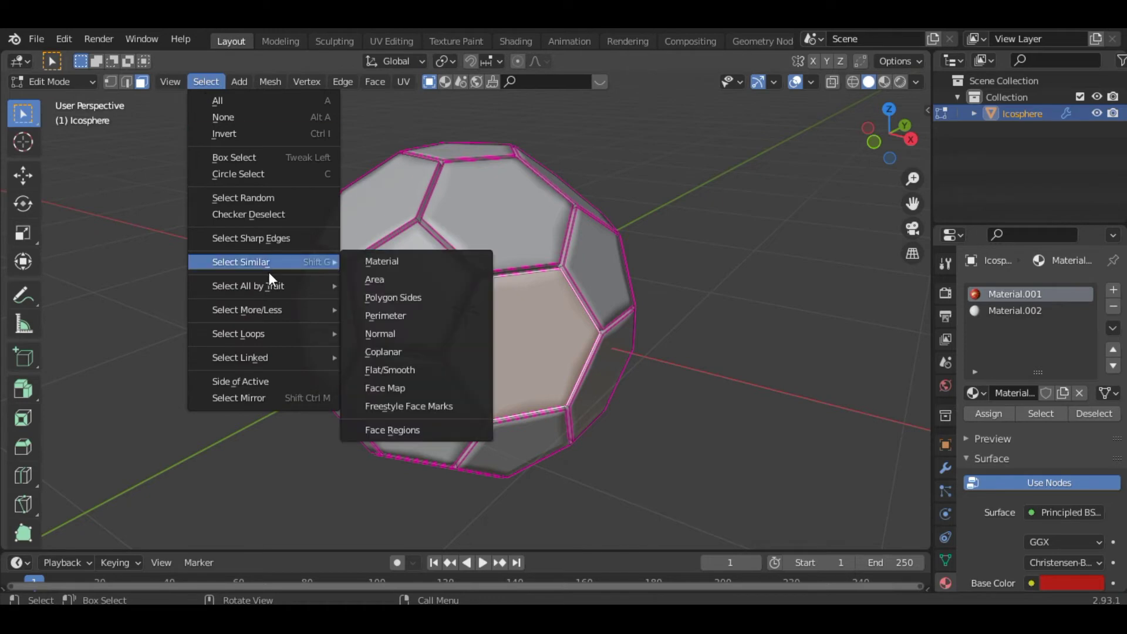
click(421, 298)
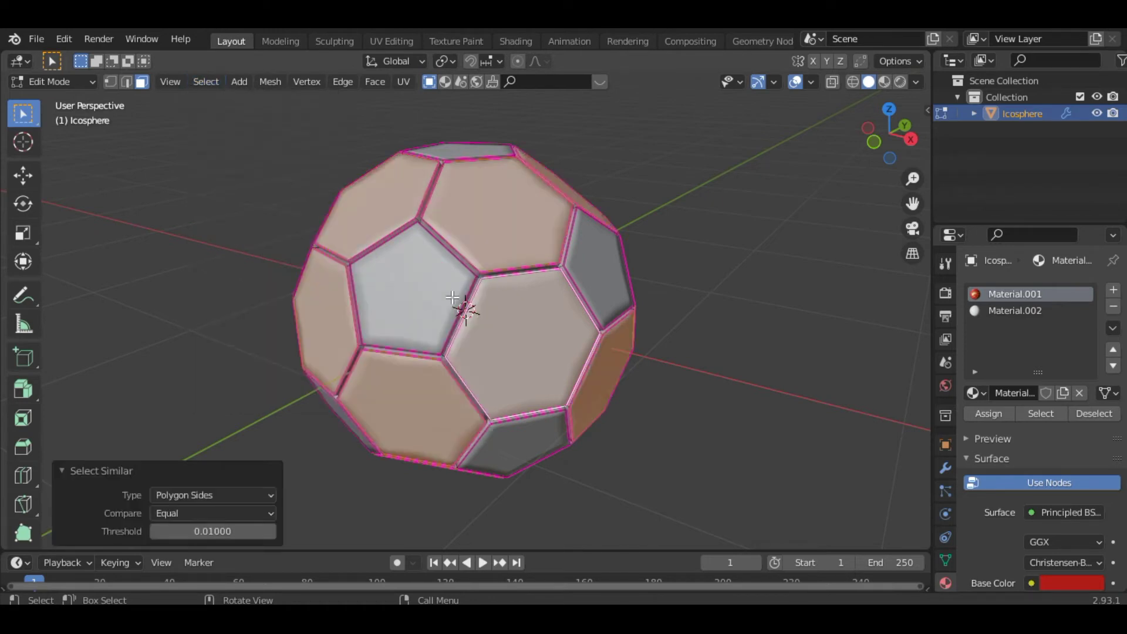
click(1015, 312)
click(999, 414)
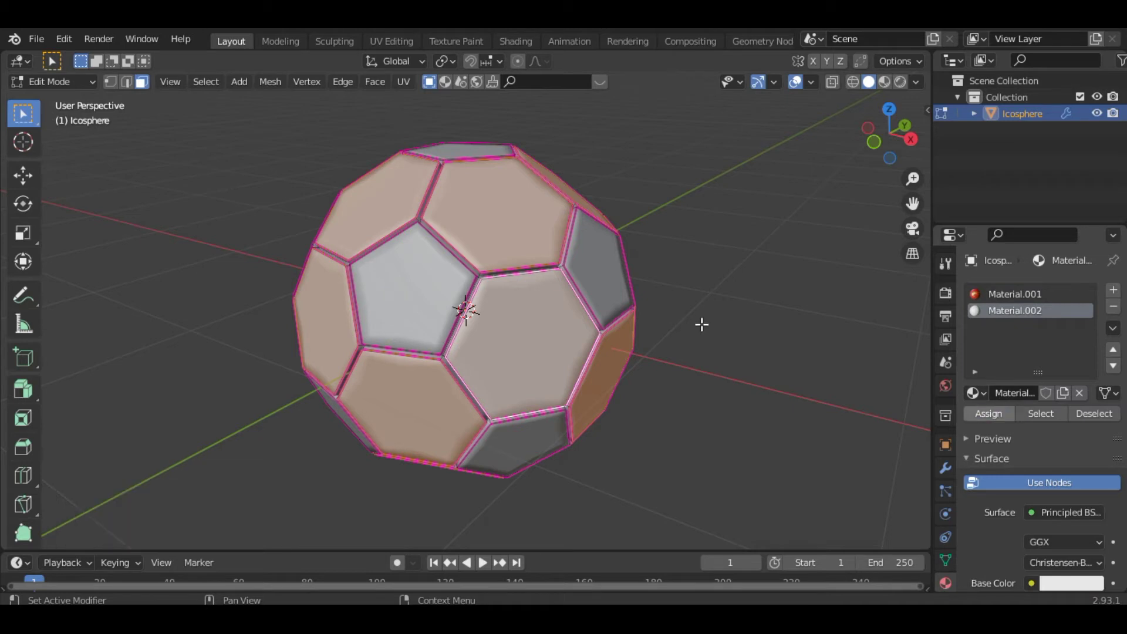
- Switch the viewport to Material Preview, return to Object Mode and inspect the coloured ball
click(885, 82)
key(Tab)
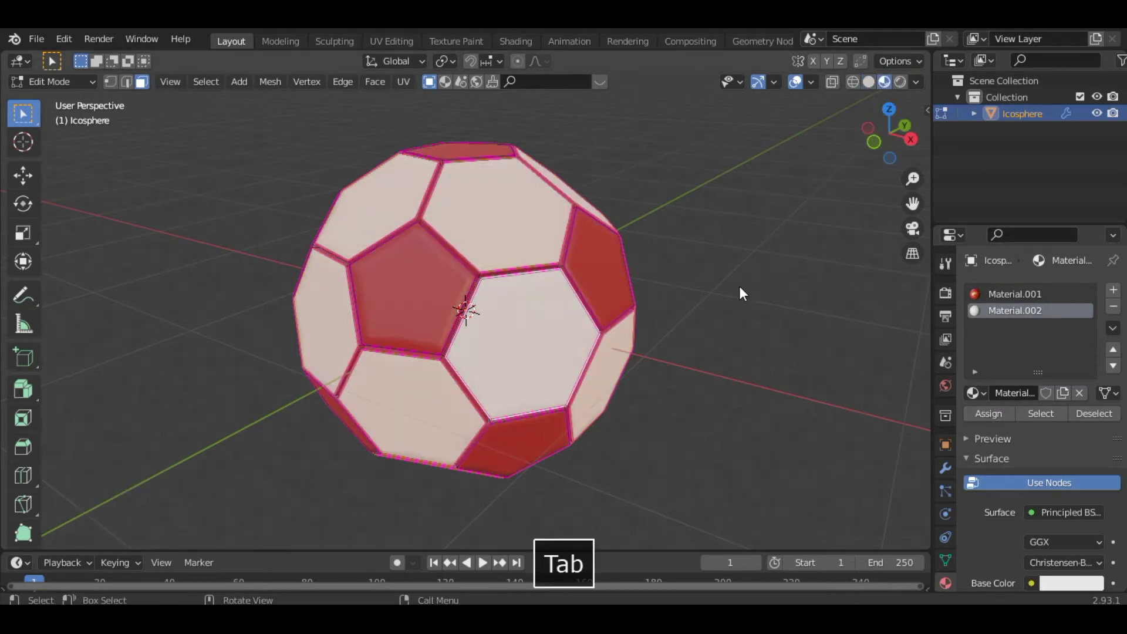
drag(890, 134, 867, 143)
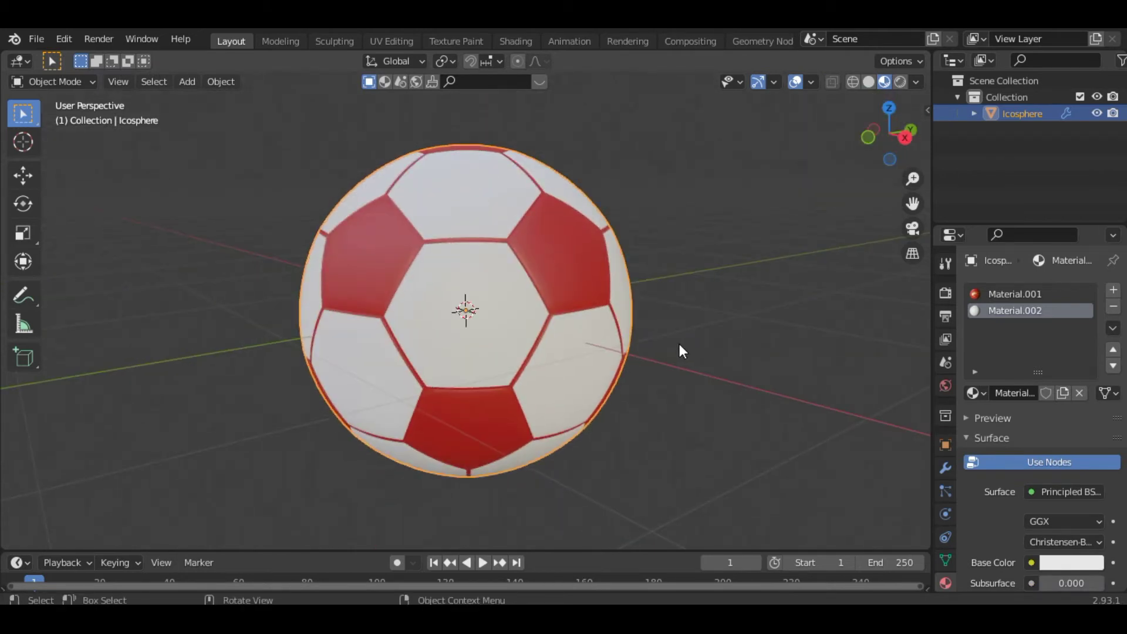
scroll(679, 346, down, 1)
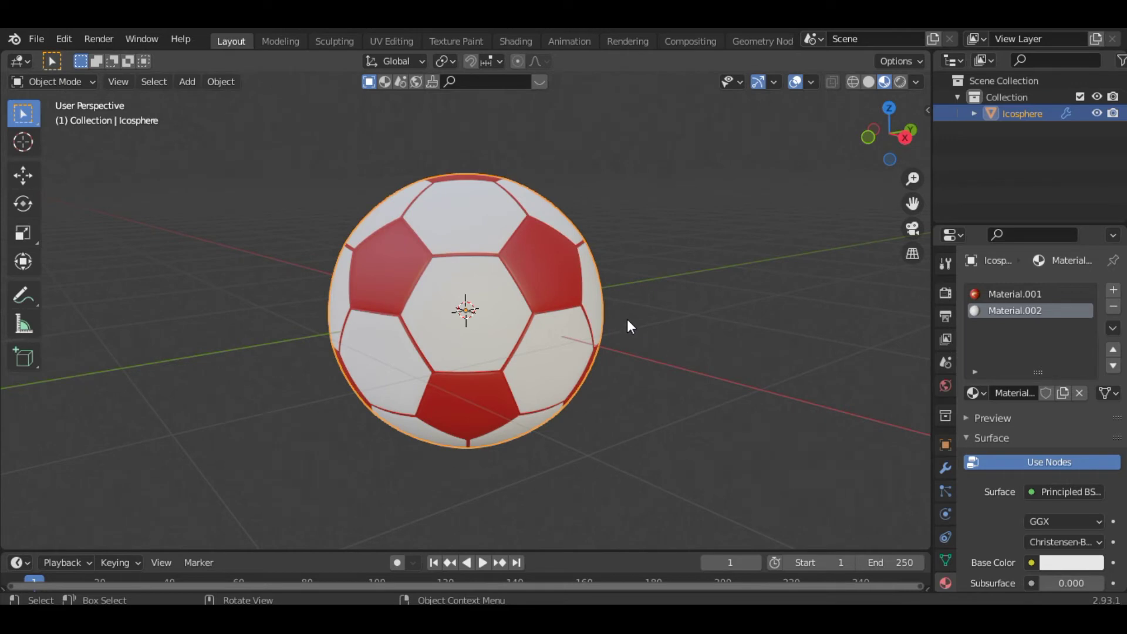
- Add a plane mesh at the world origin as the ground
key(shift+a)
mouse_move(604, 256)
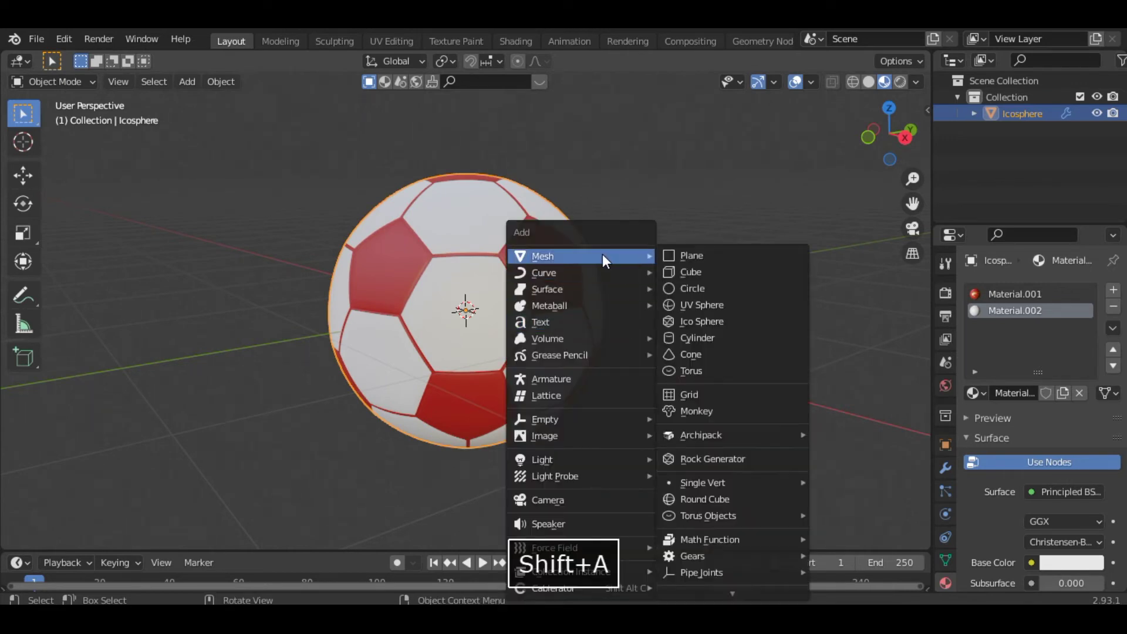
click(741, 256)
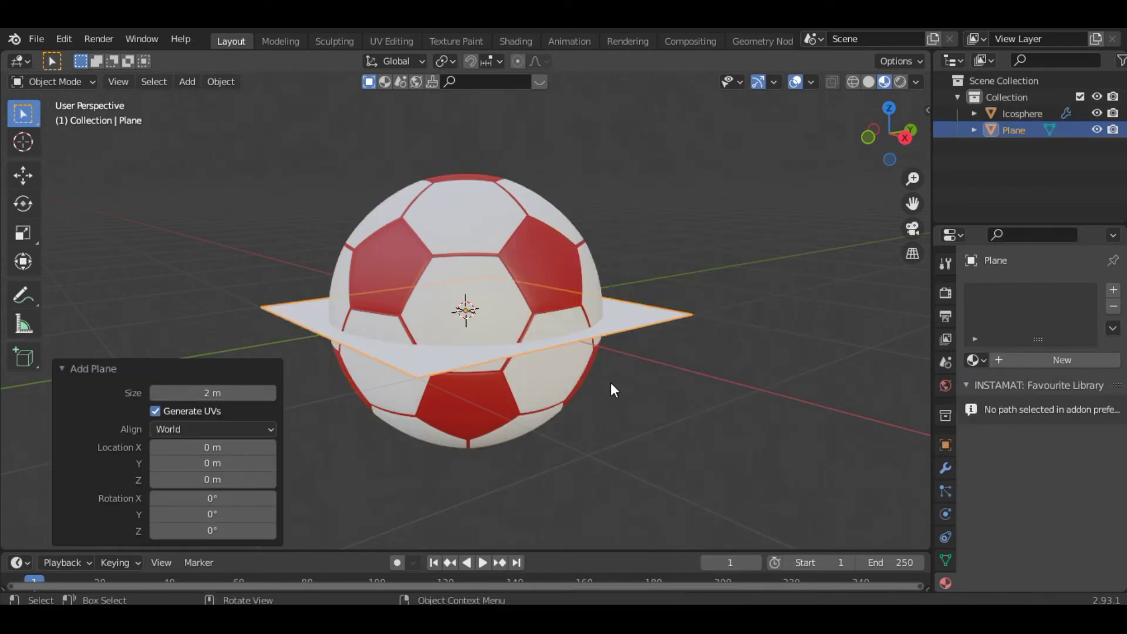
- Scale the ball to about 0.145 and raise it about 0.114 m along Z to rest on the plane
click(603, 267)
key(s)
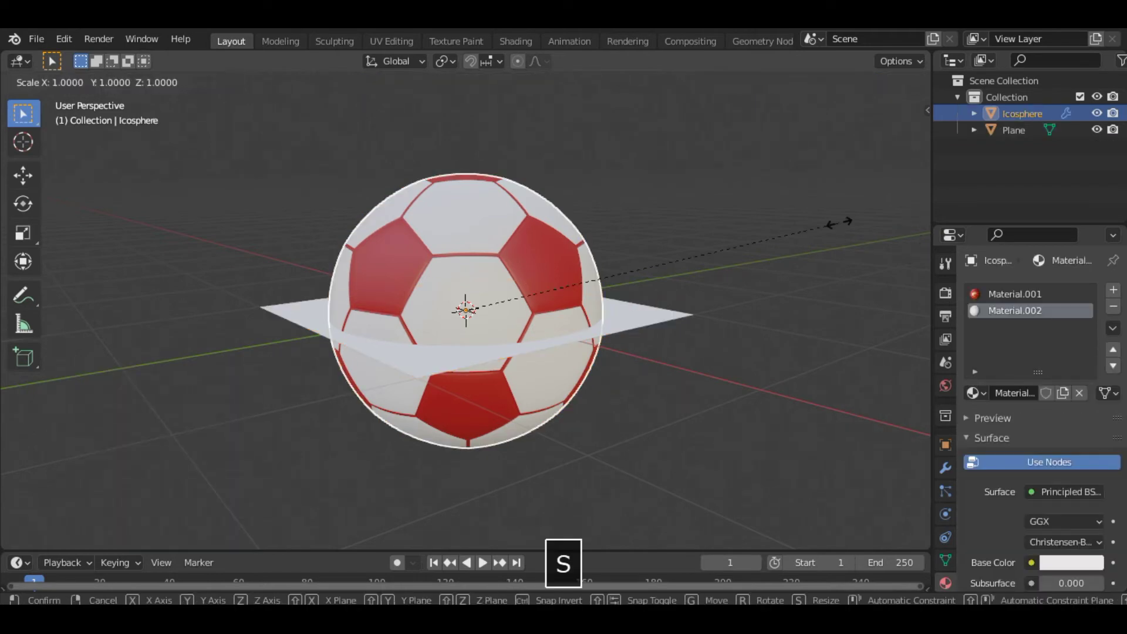
click(522, 316)
scroll(521, 316, up, 3)
key(g)
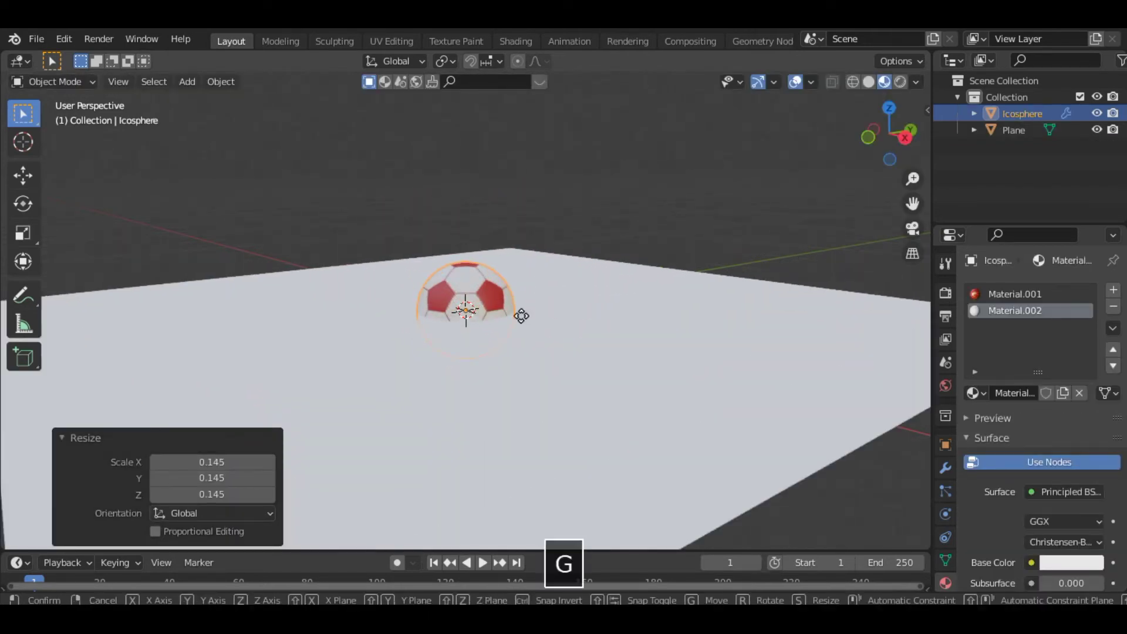
key(z)
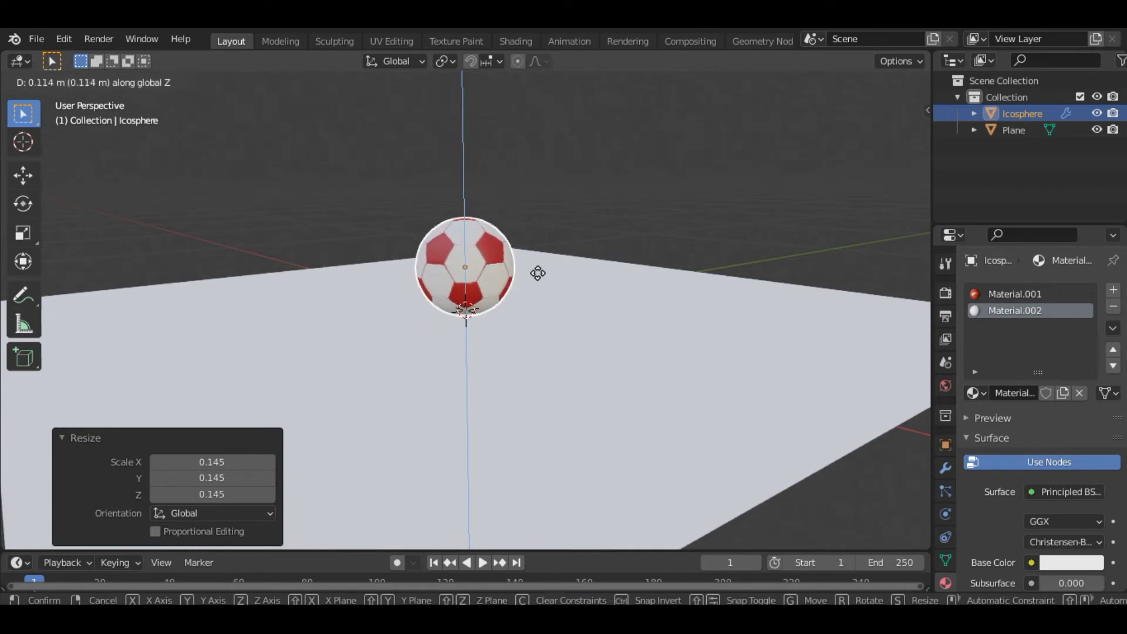
click(537, 272)
drag(890, 134, 556, 218)
key(s)
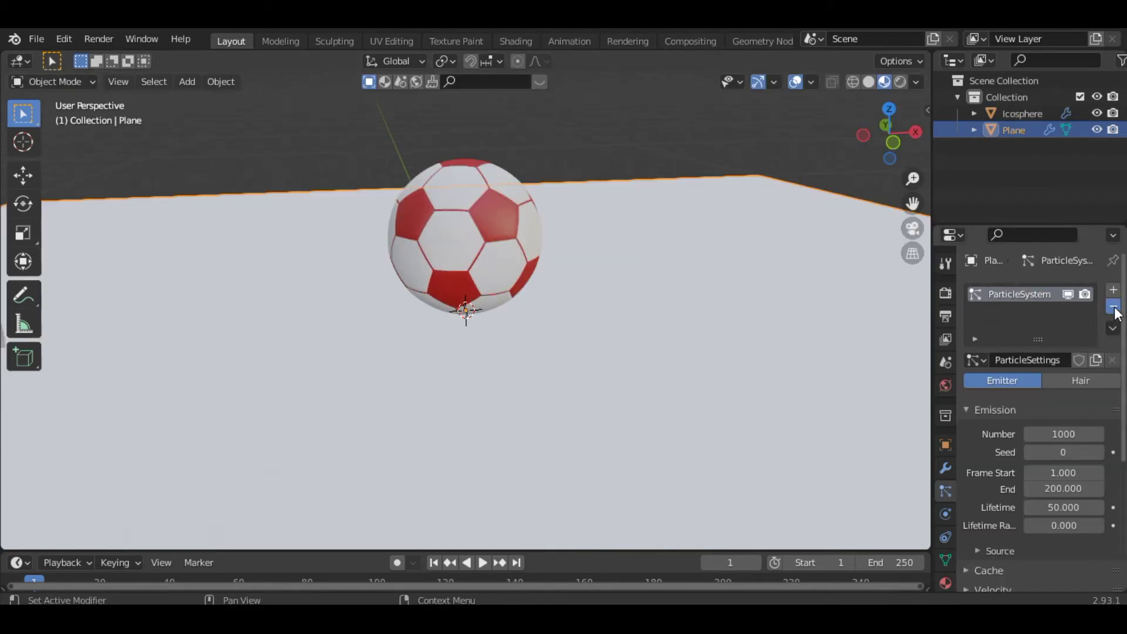
- Replace the plane's existing particle system with a new one of type Hair
click(1114, 307)
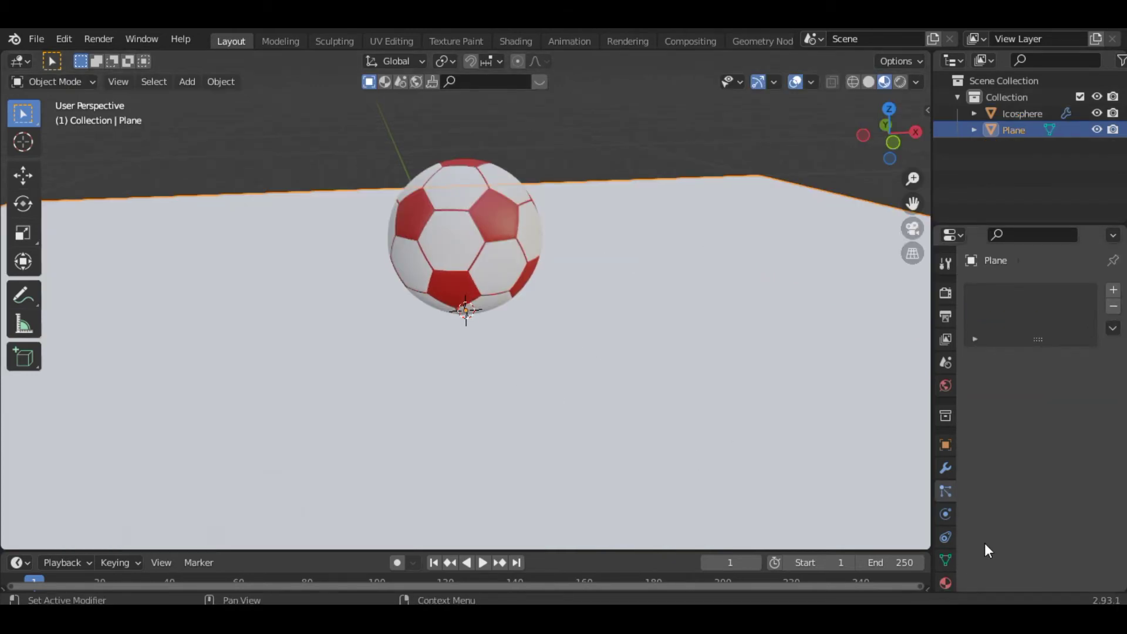
click(1113, 291)
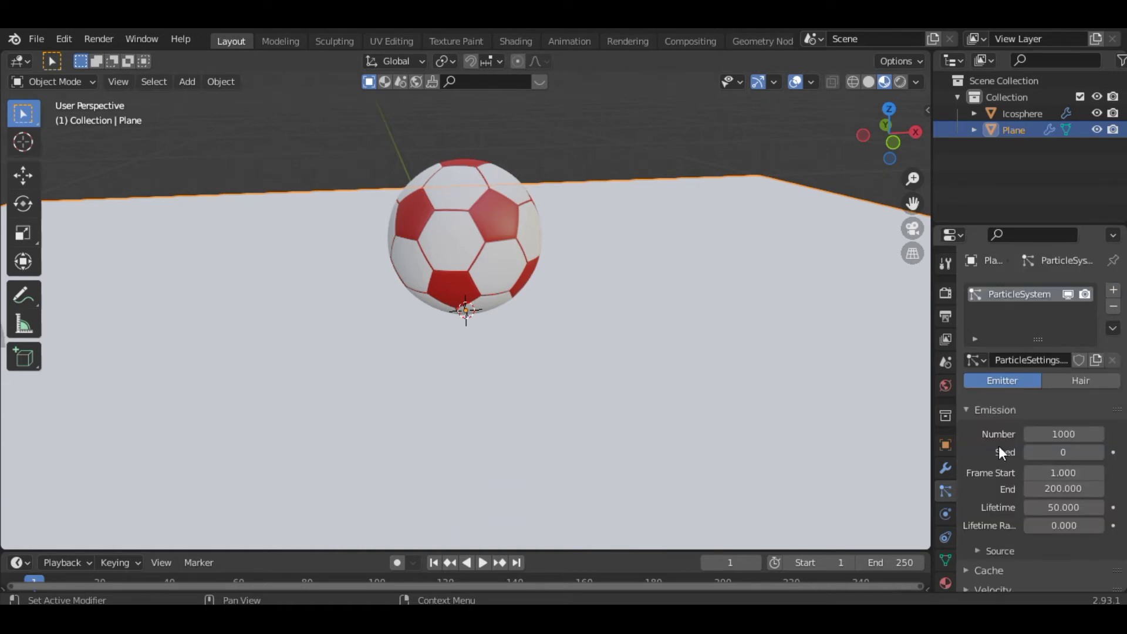
click(1083, 381)
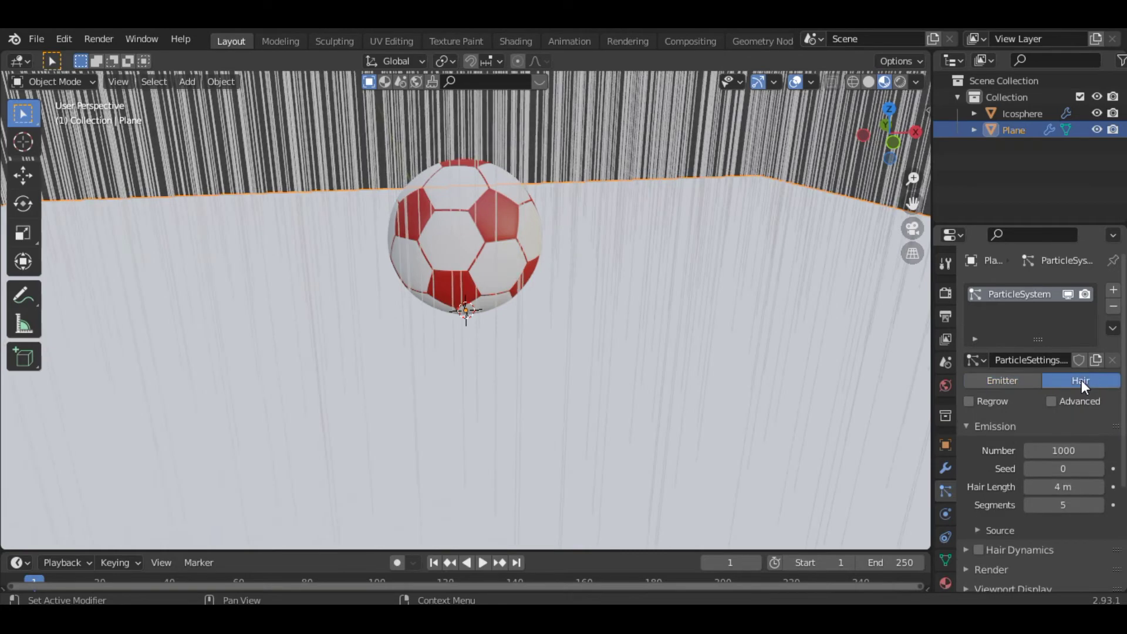
- Set the hair length of the plane's particle system to 0.001 m
mouse_move(1078, 490)
mouse_down()
mouse_move(1087, 491)
mouse_move(1011, 490)
mouse_move(1079, 491)
mouse_up()
click(1080, 491)
text(0.001)
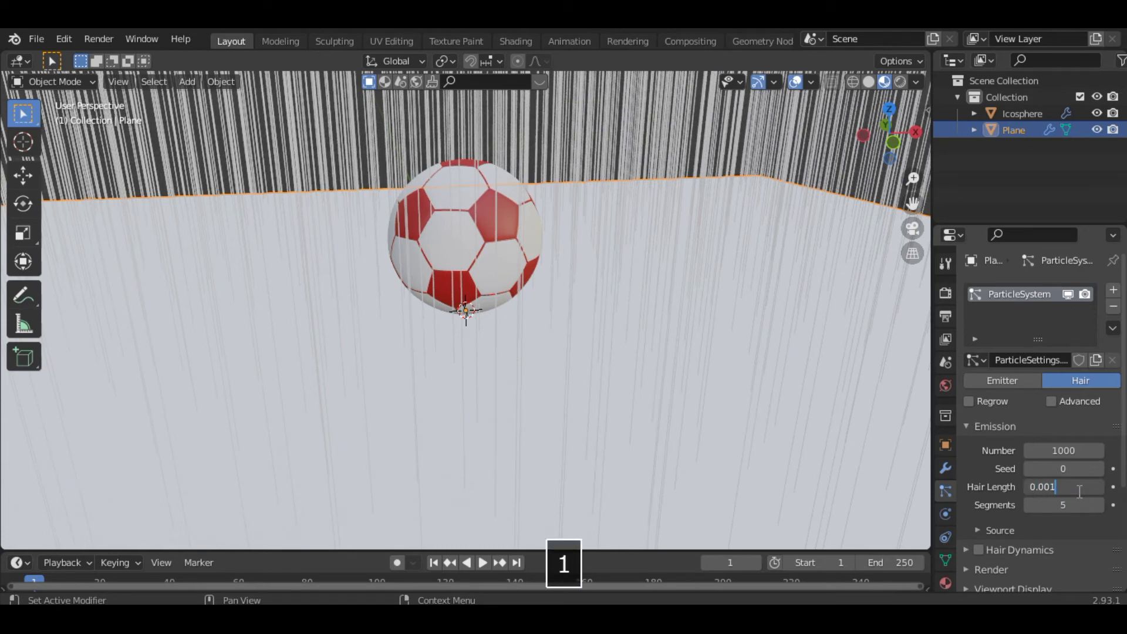
key(Return)
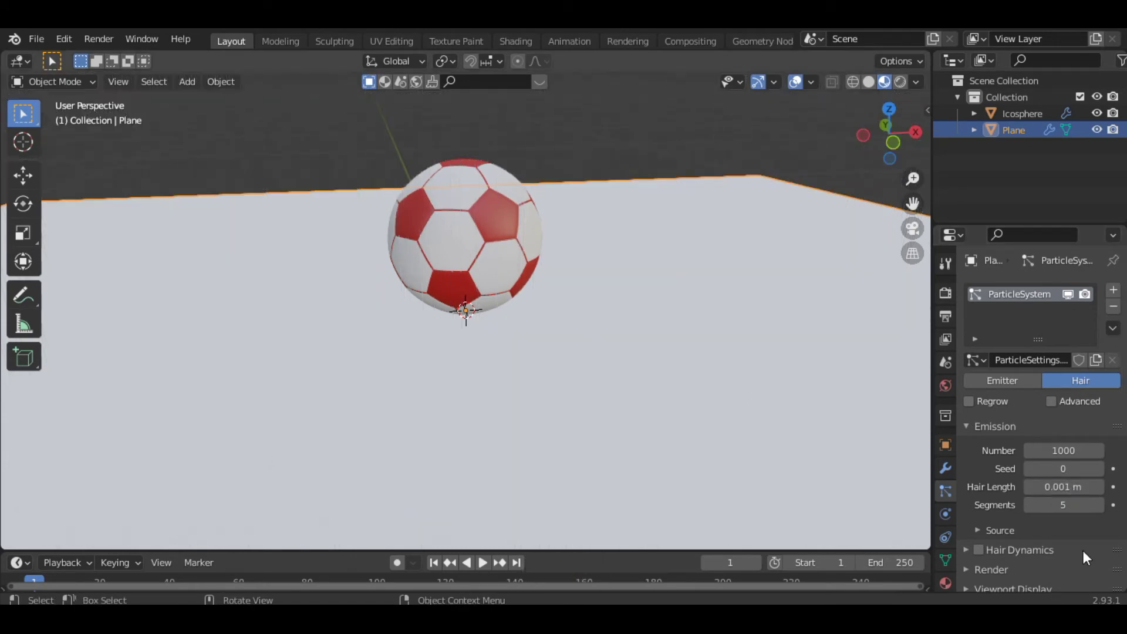
- Set the hair length of the plane's particle system to 0.005 m
click(1074, 490)
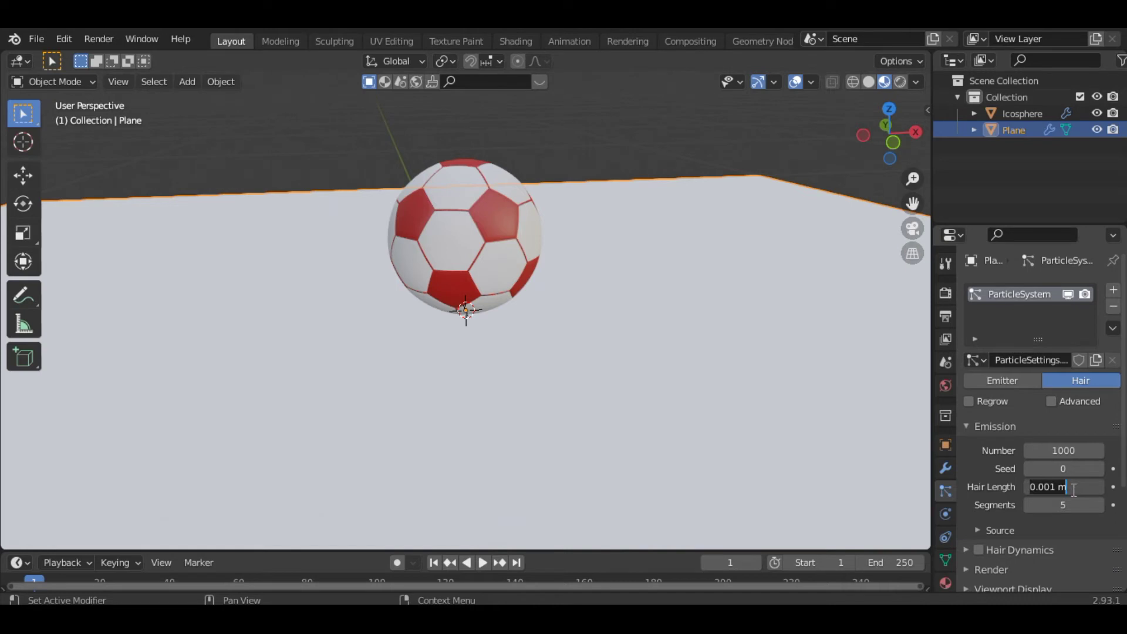
text(0)
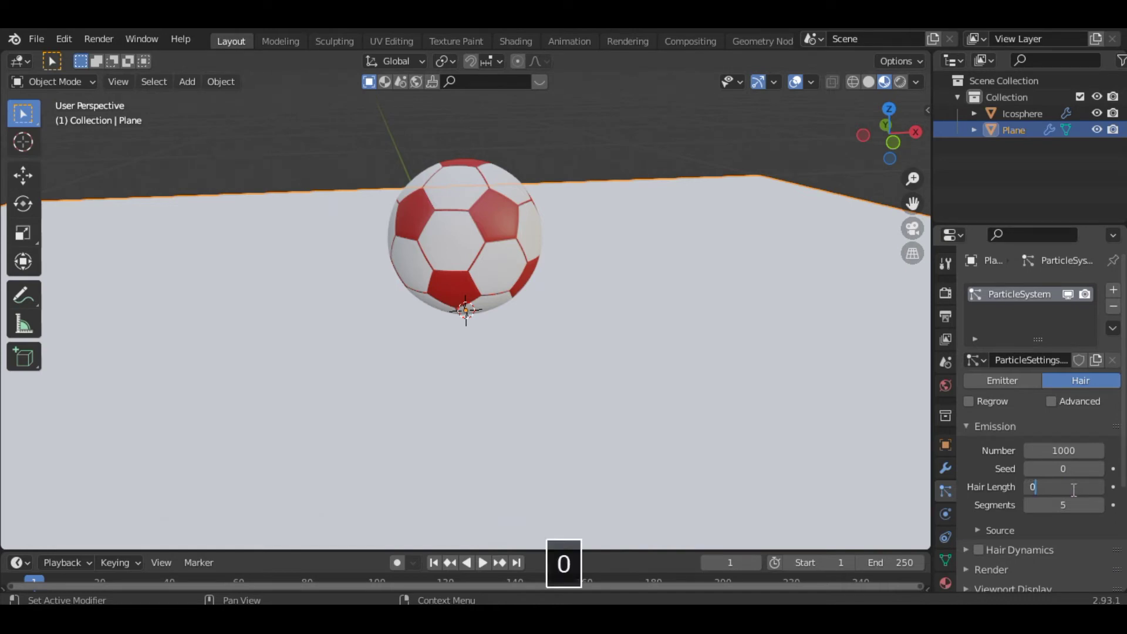
text(.)
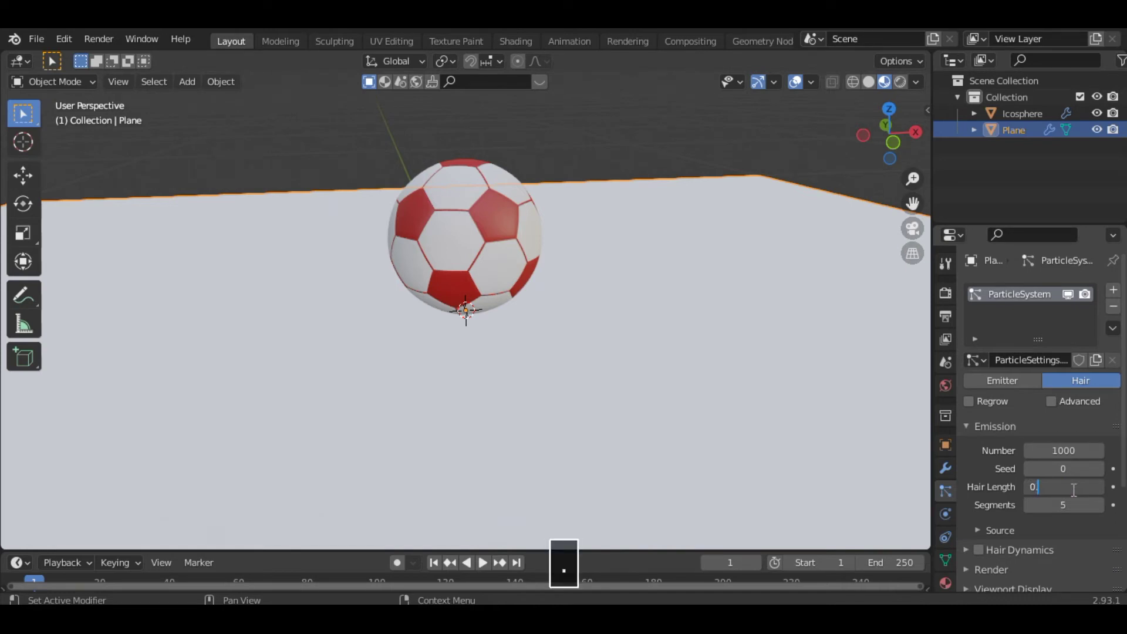
text(005)
key(Return)
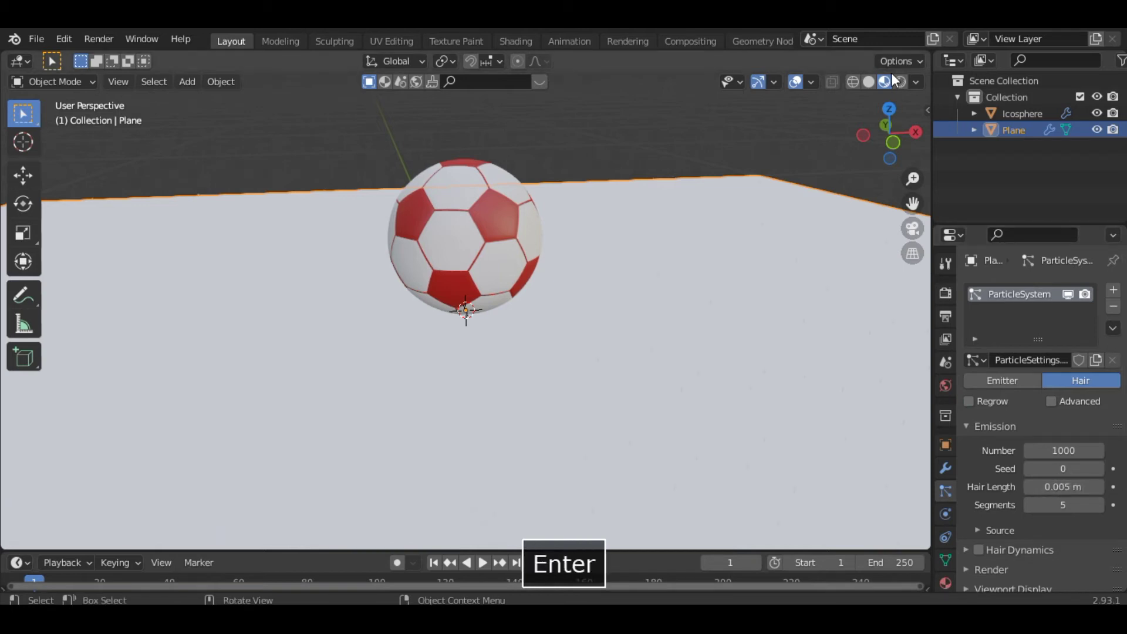
- Show the viewport in solid shading and set the hair length of the plane's particle system to 0.01 m
click(868, 82)
scroll(647, 301, up, 5)
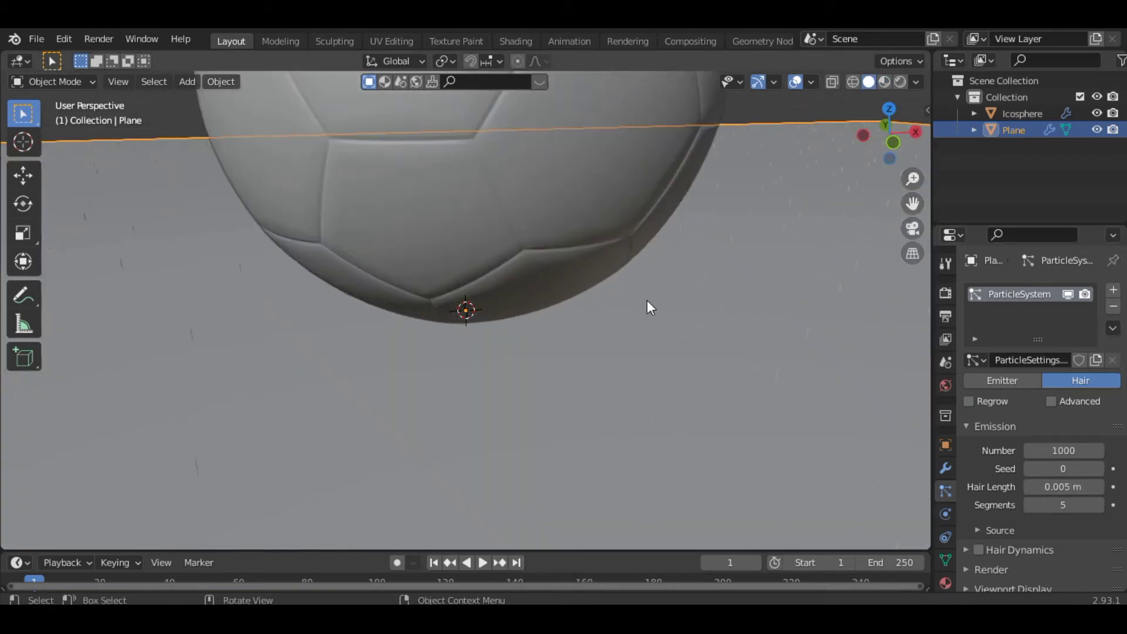
drag(903, 138, 902, 136)
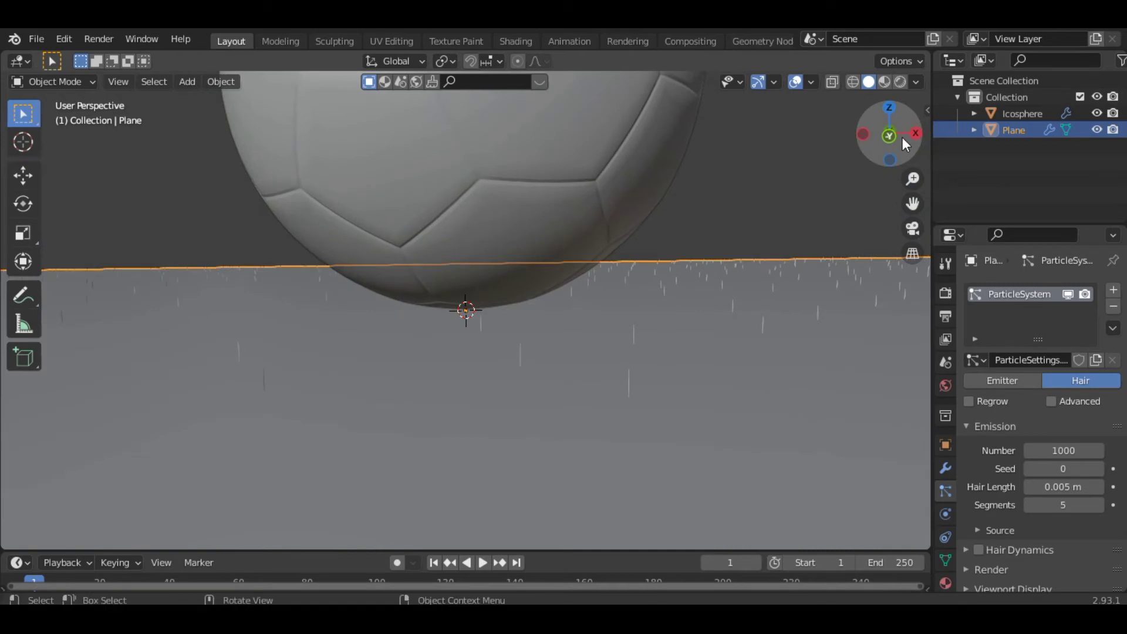
click(1054, 486)
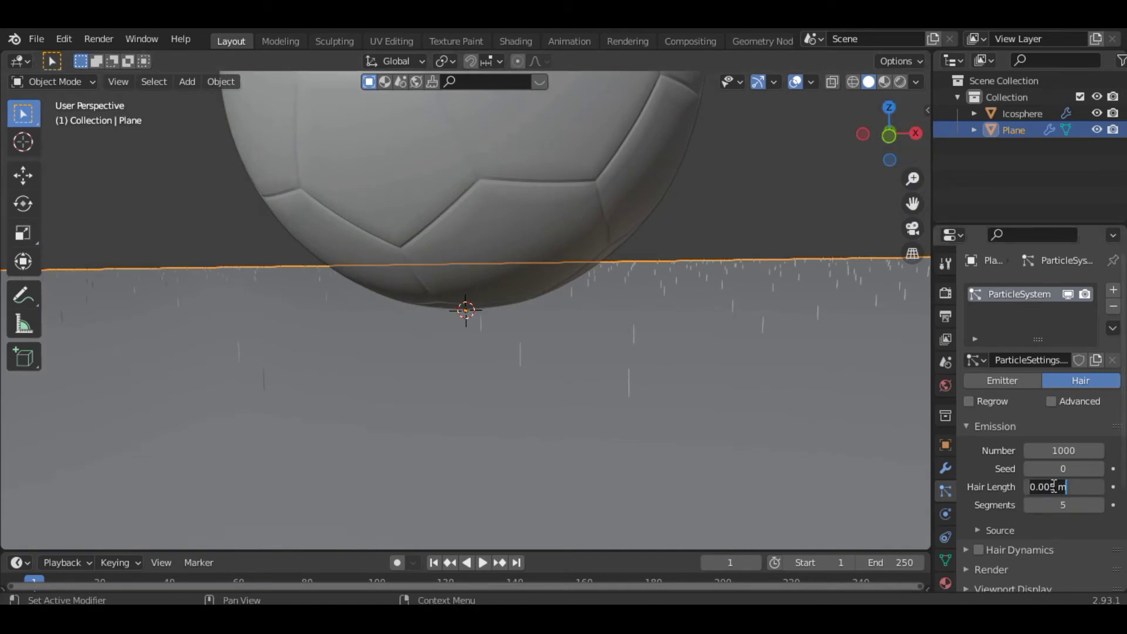
text(0.)
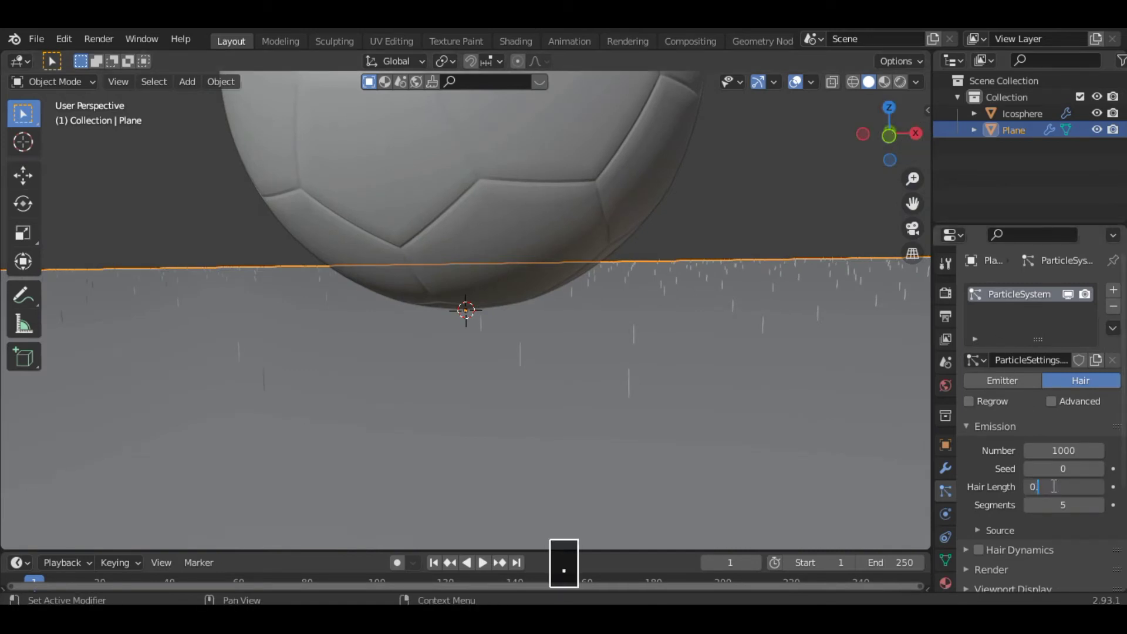
text(01)
key(Return)
scroll(710, 282, down, 2)
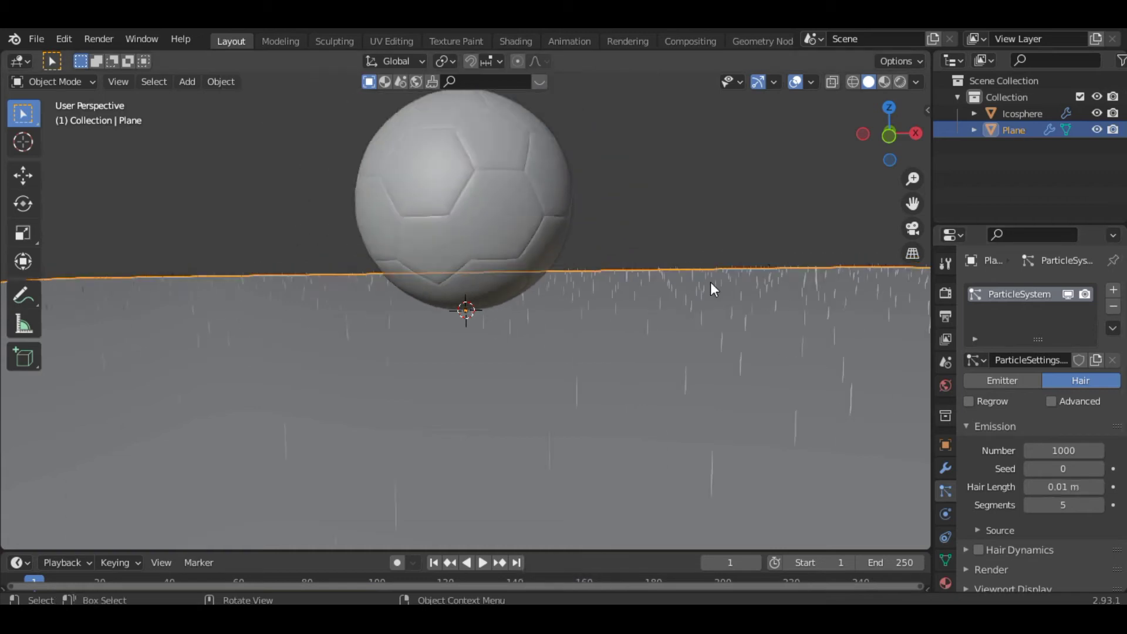
- Set the number of hair particles on the plane to 10000
mouse_move(871, 145)
mouse_down()
mouse_move(876, 170)
mouse_move(872, 143)
mouse_up()
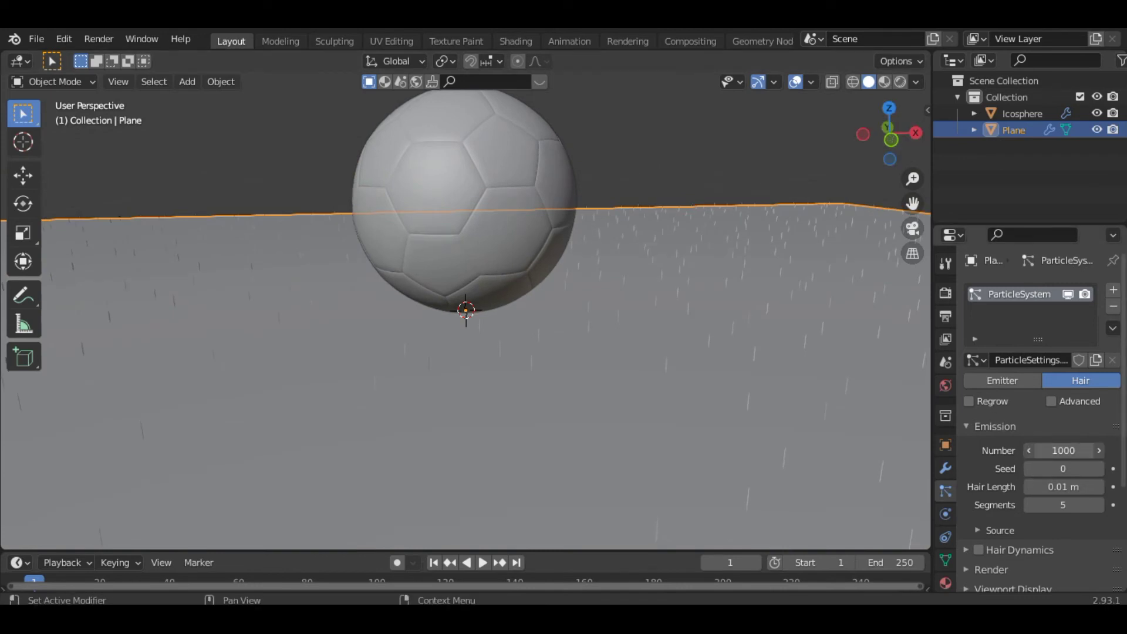
click(1069, 451)
click(1070, 451)
text(0)
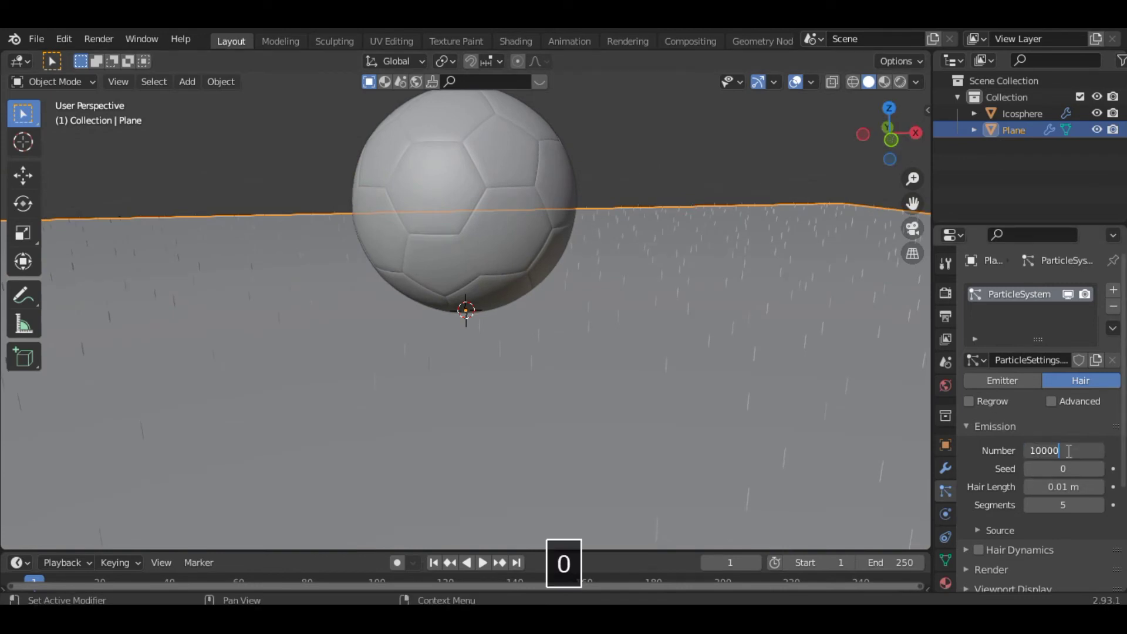
key(Return)
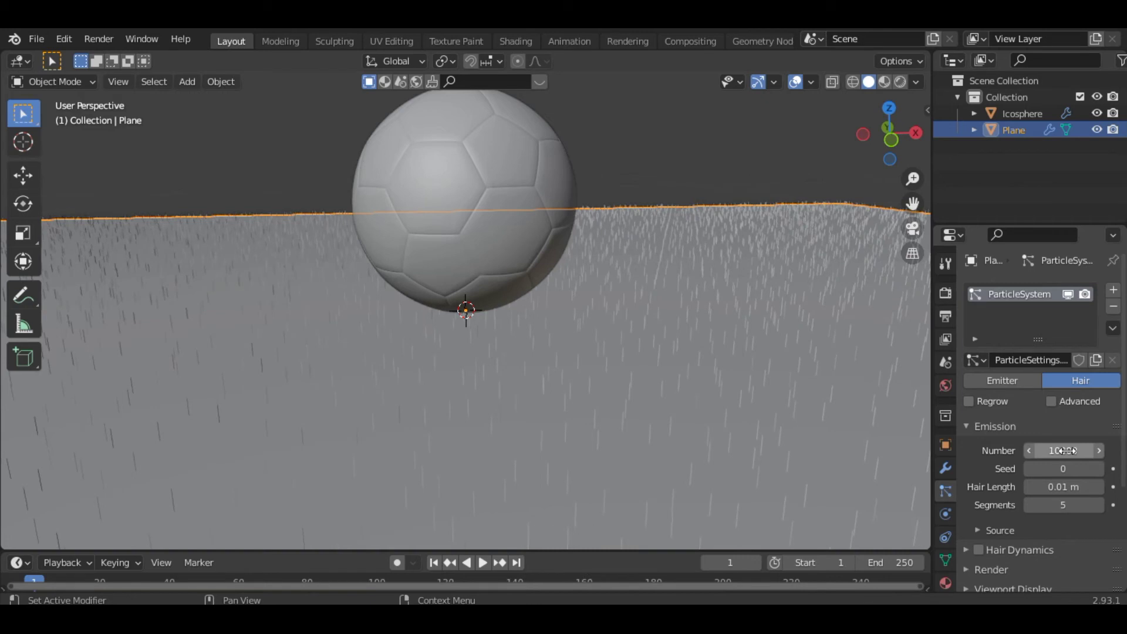
- Give the plane's hair particles children of the Simple type
scroll(1019, 543, down, 5)
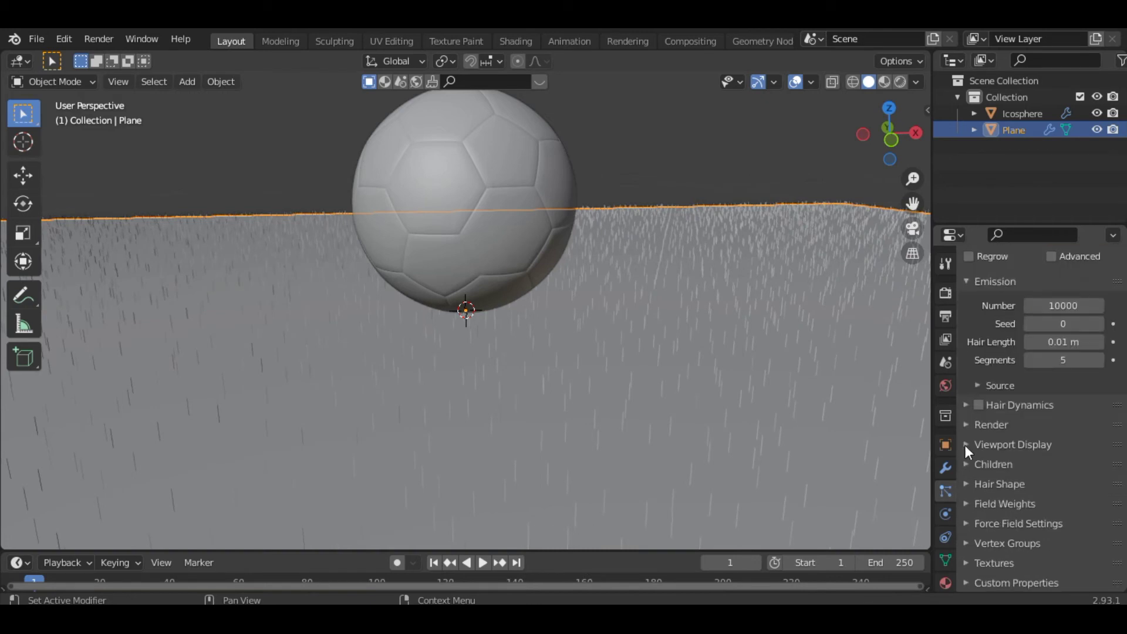
click(974, 461)
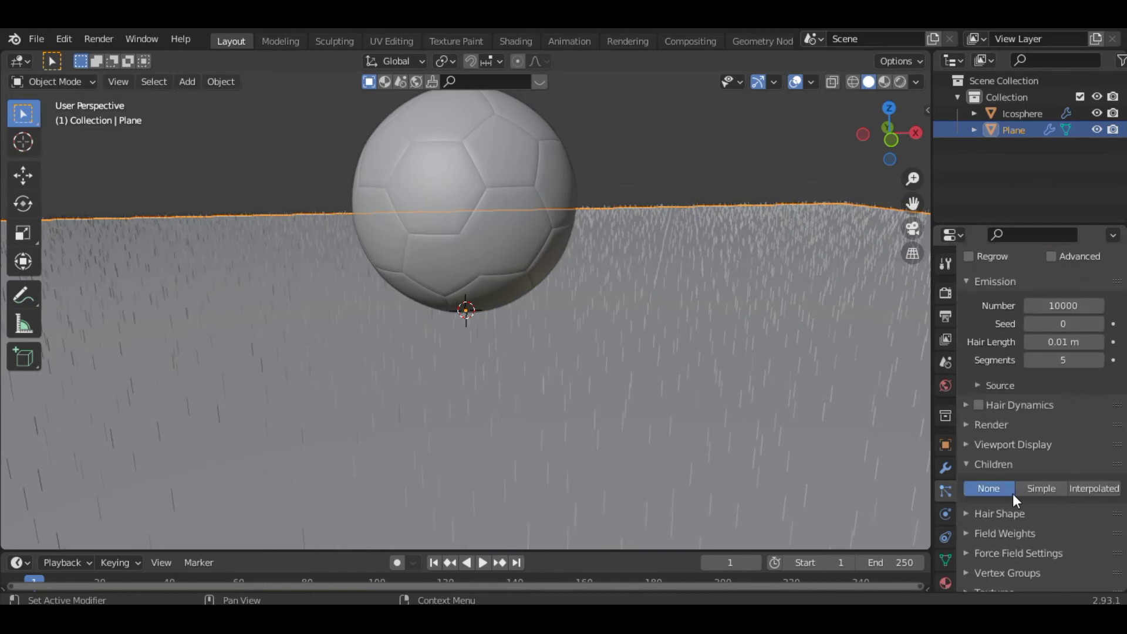
click(1062, 494)
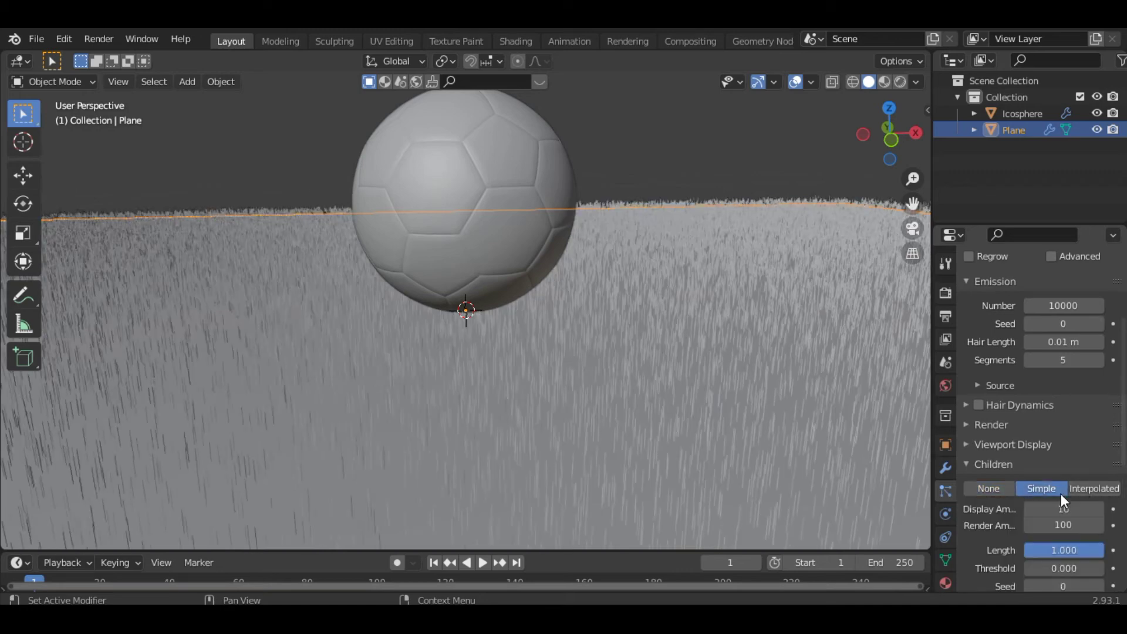
drag(879, 131, 882, 150)
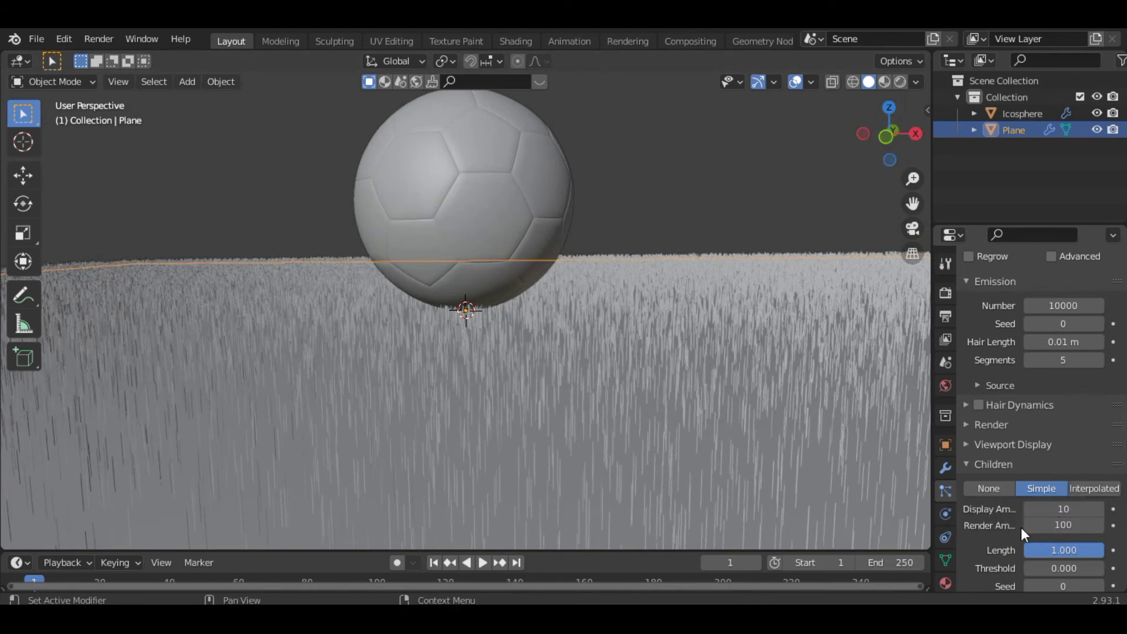
- Set the display amount of the hair's child particles to 50
scroll(1021, 527, down, 4)
scroll(1028, 546, up, 3)
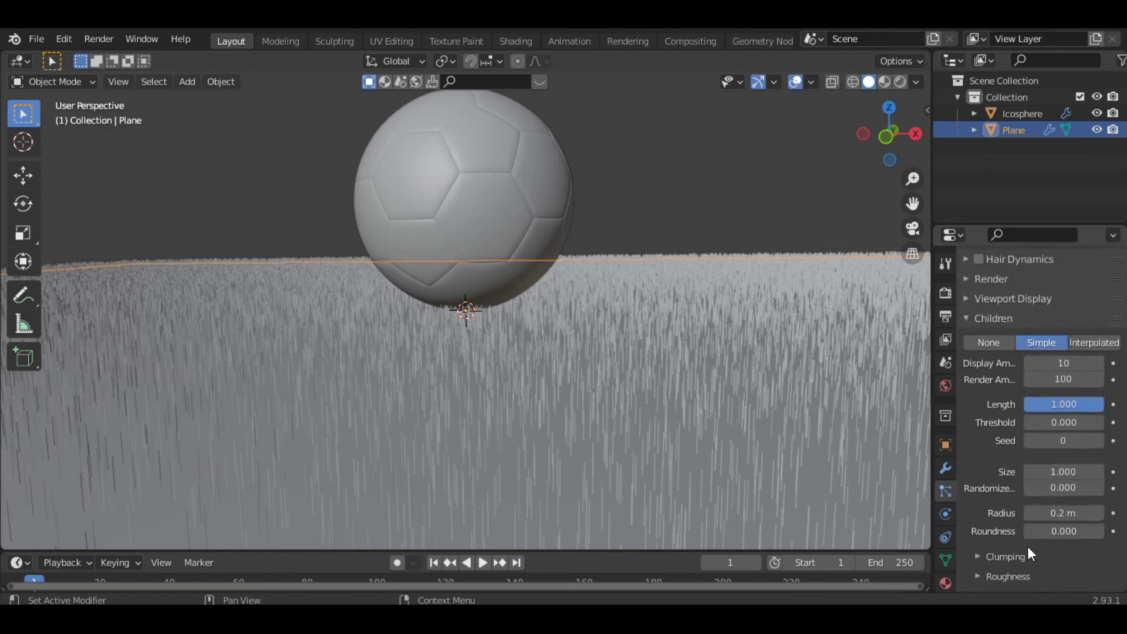
click(1078, 499)
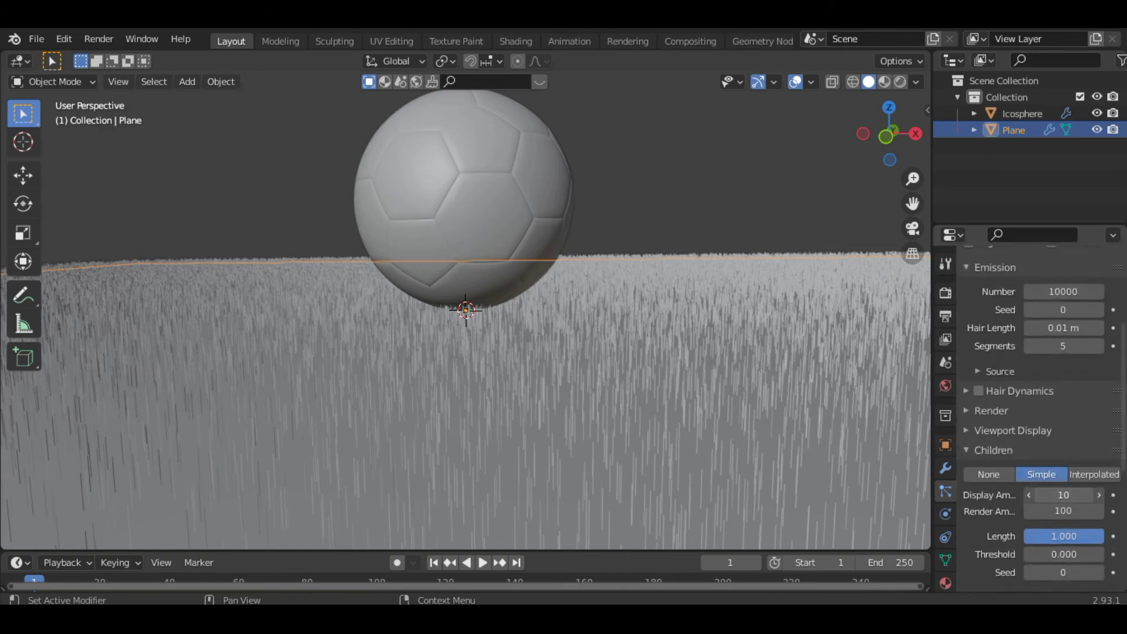
text(50)
key(Return)
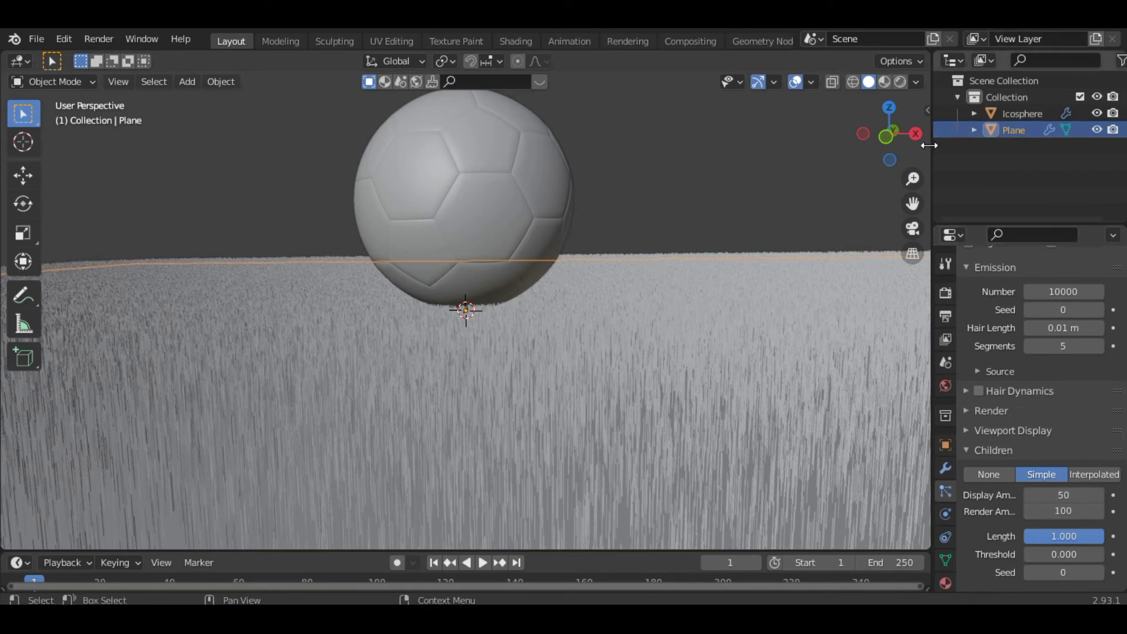
drag(905, 143, 905, 154)
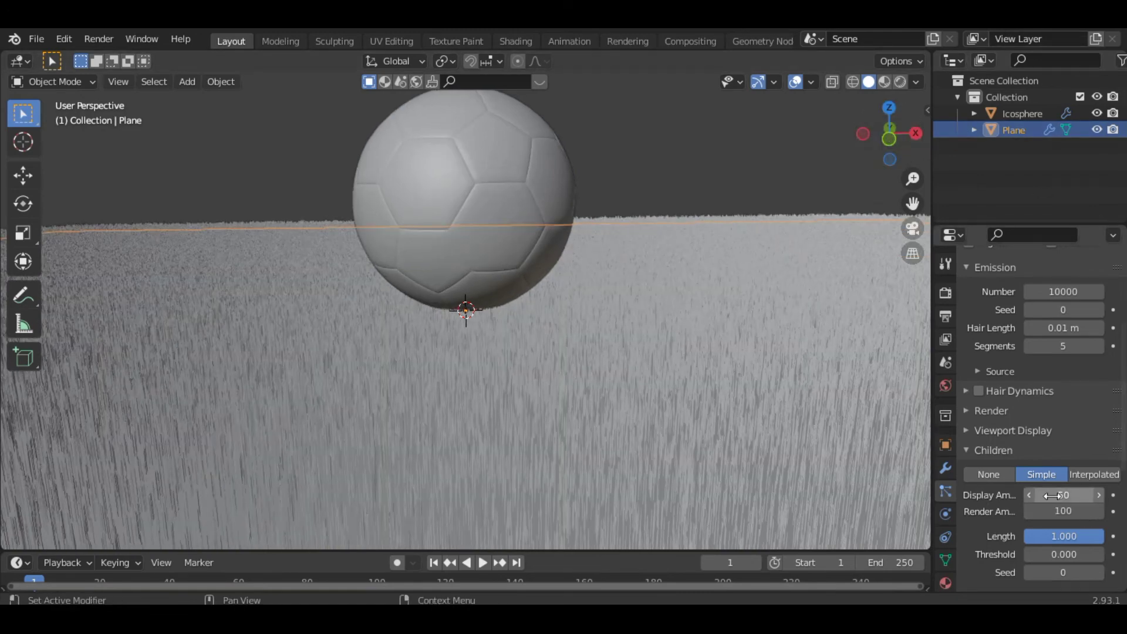
- Set the clump value of the child hairs to 0.05
scroll(1066, 548, down, 8)
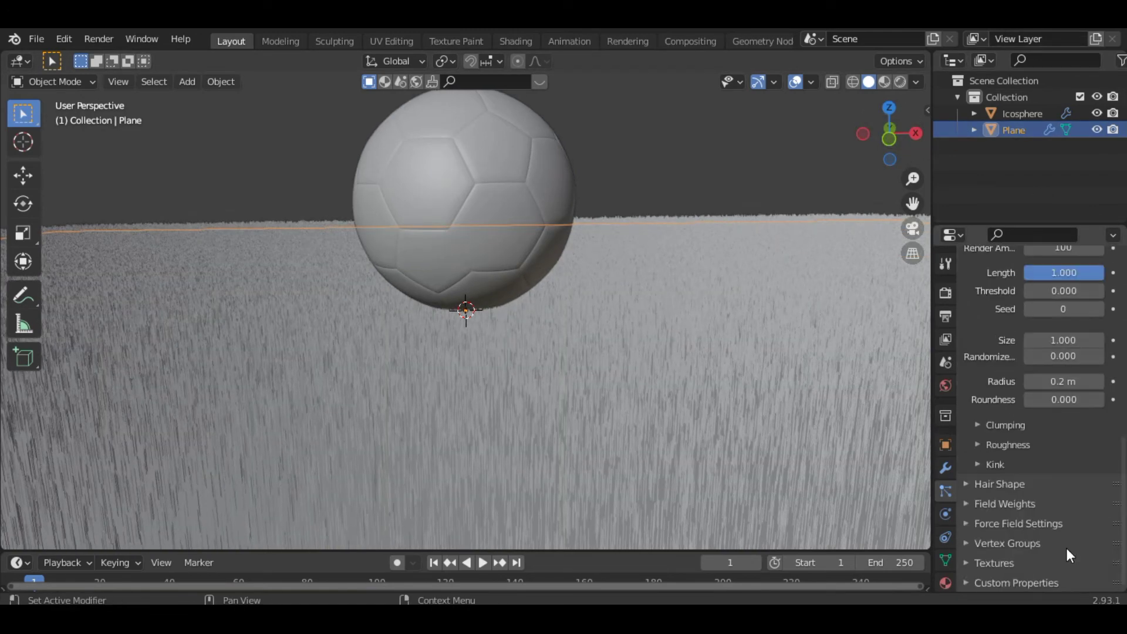
scroll(1066, 548, up, 1)
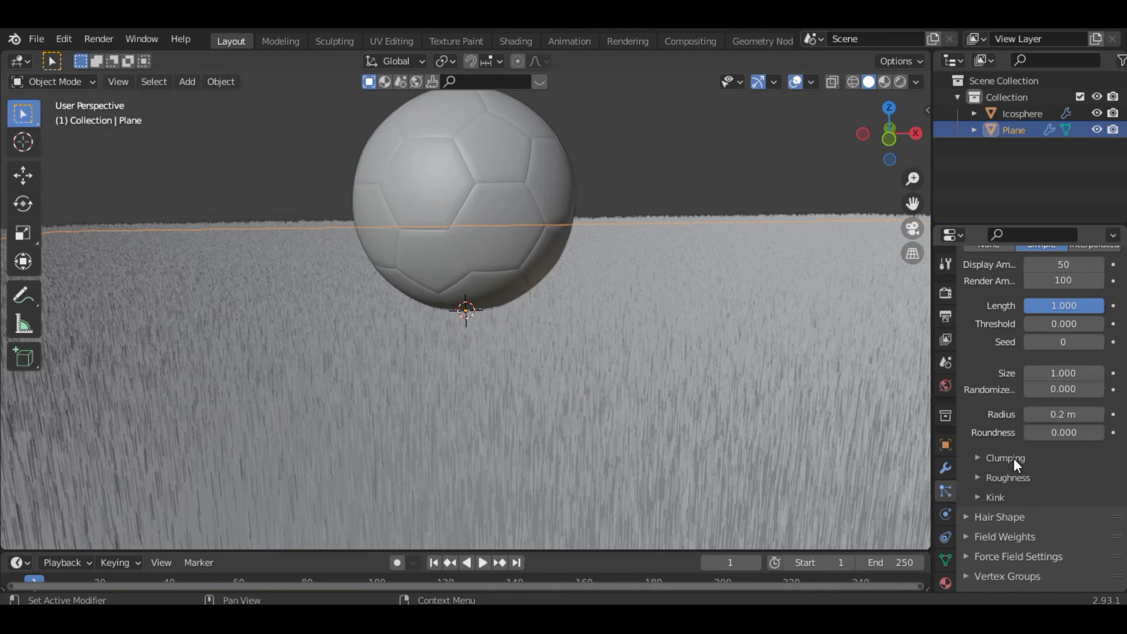
click(979, 457)
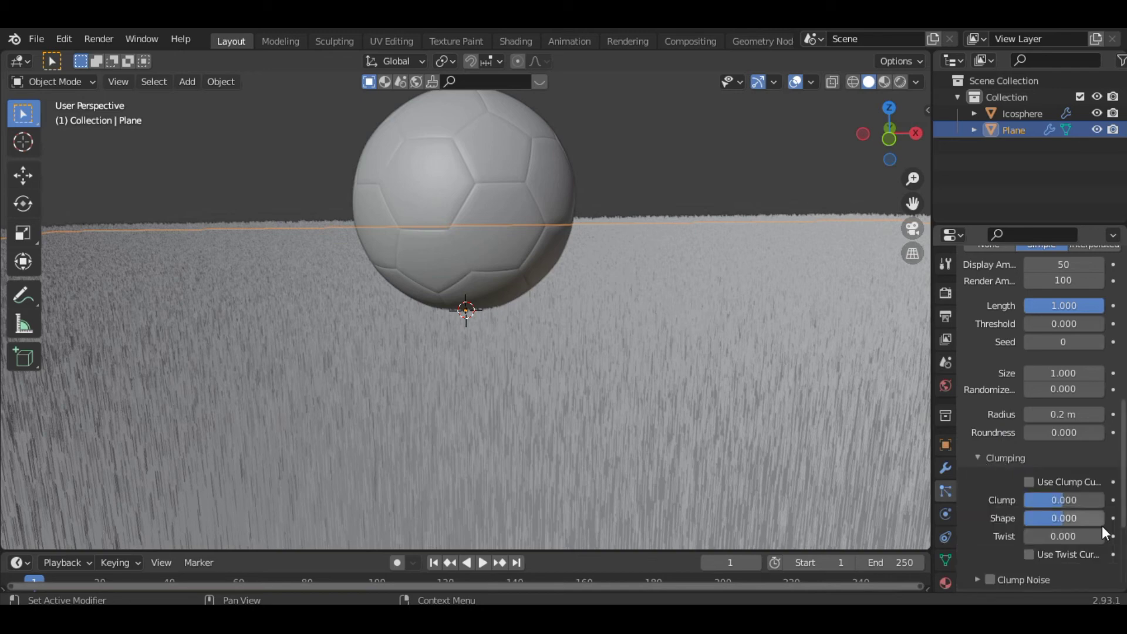
click(1065, 501)
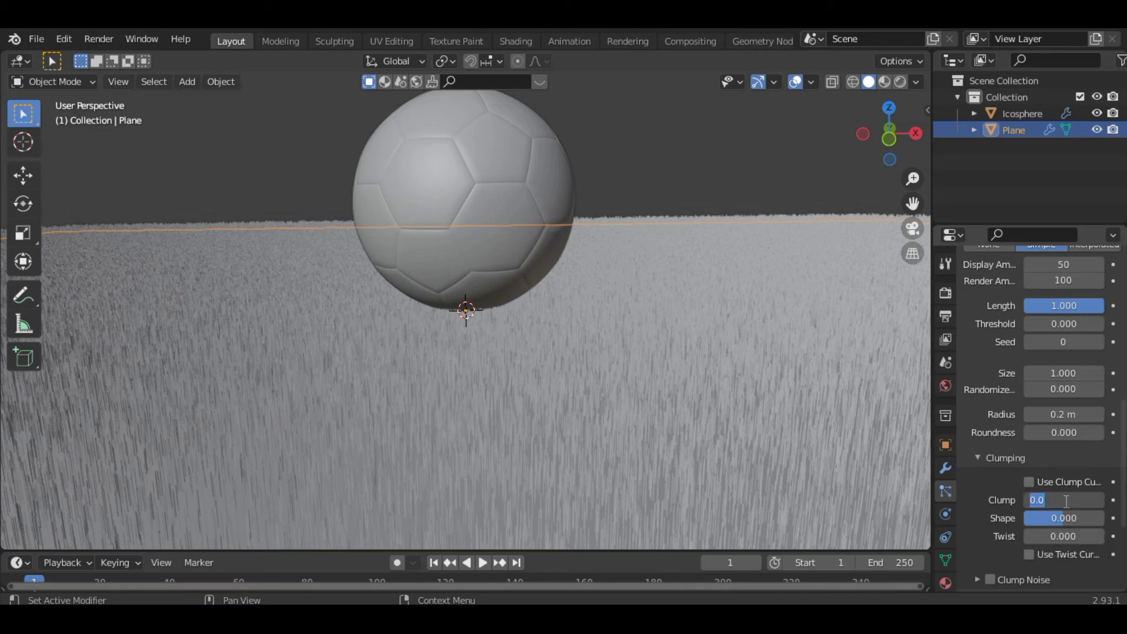
text(0.0)
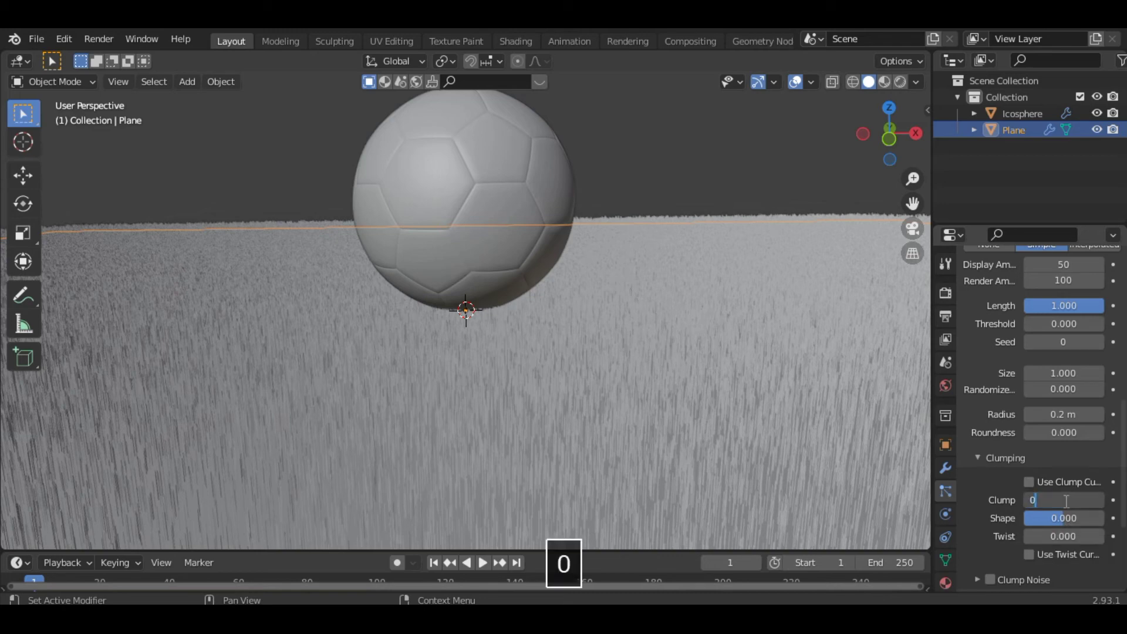
text(5)
key(Return)
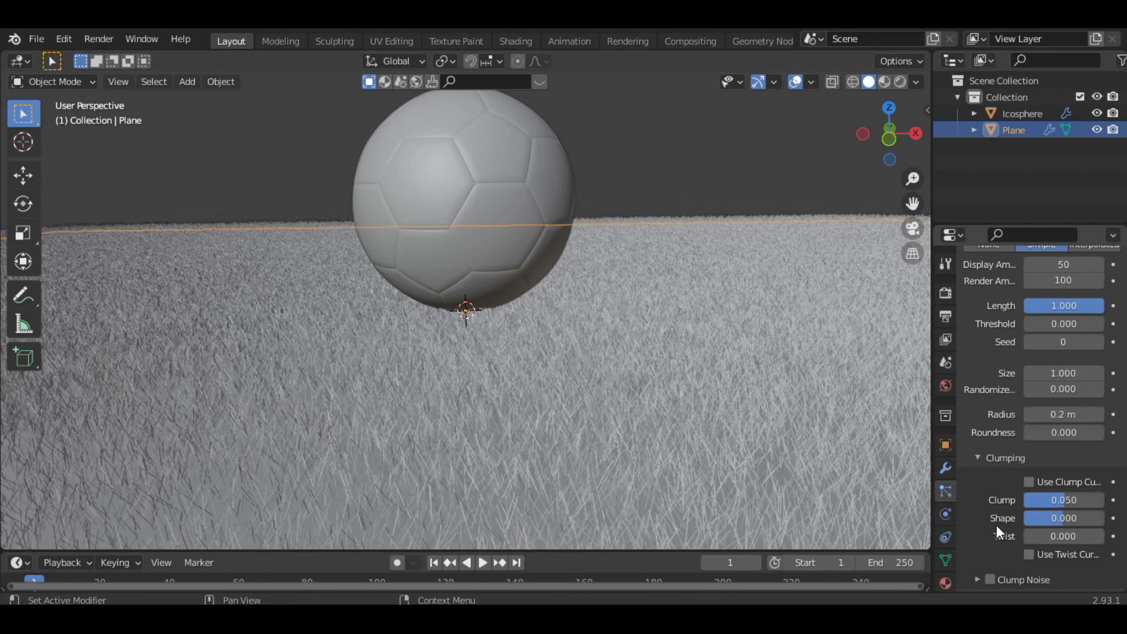
- Set the random roughness of the child hairs to 0.07
scroll(1021, 552, down, 5)
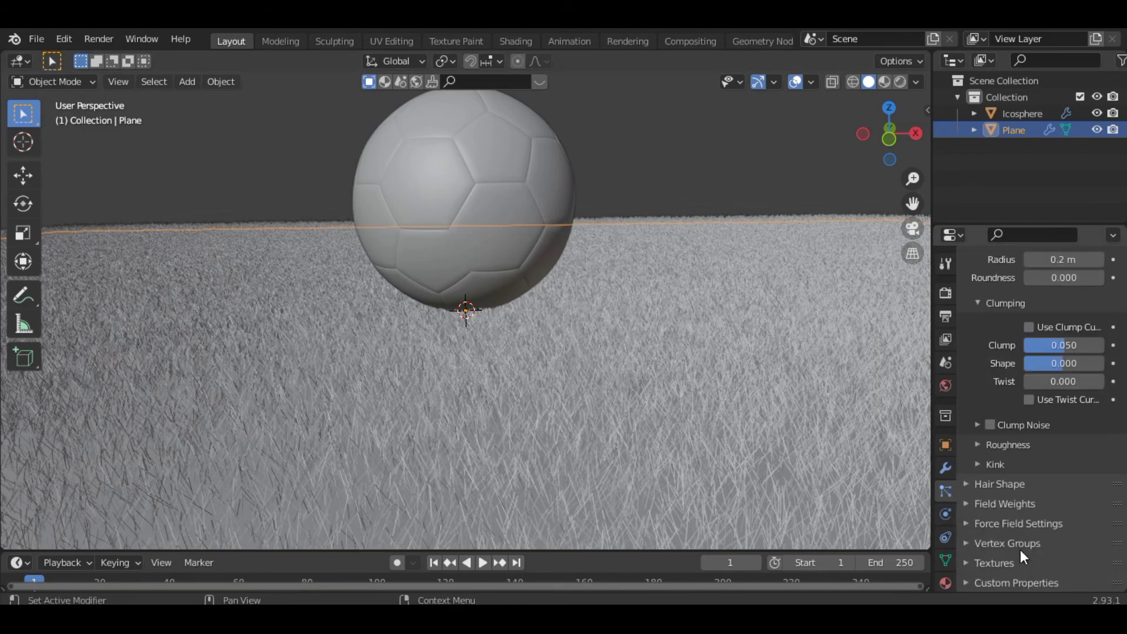
click(990, 445)
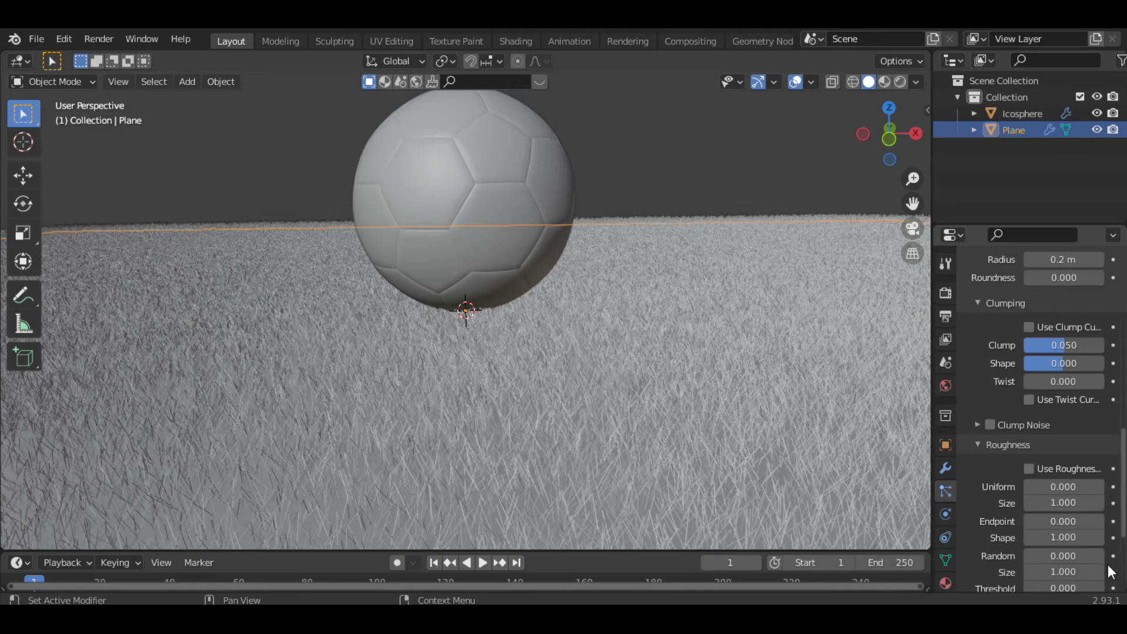
scroll(1093, 554, down, 5)
scroll(1093, 554, up, 1)
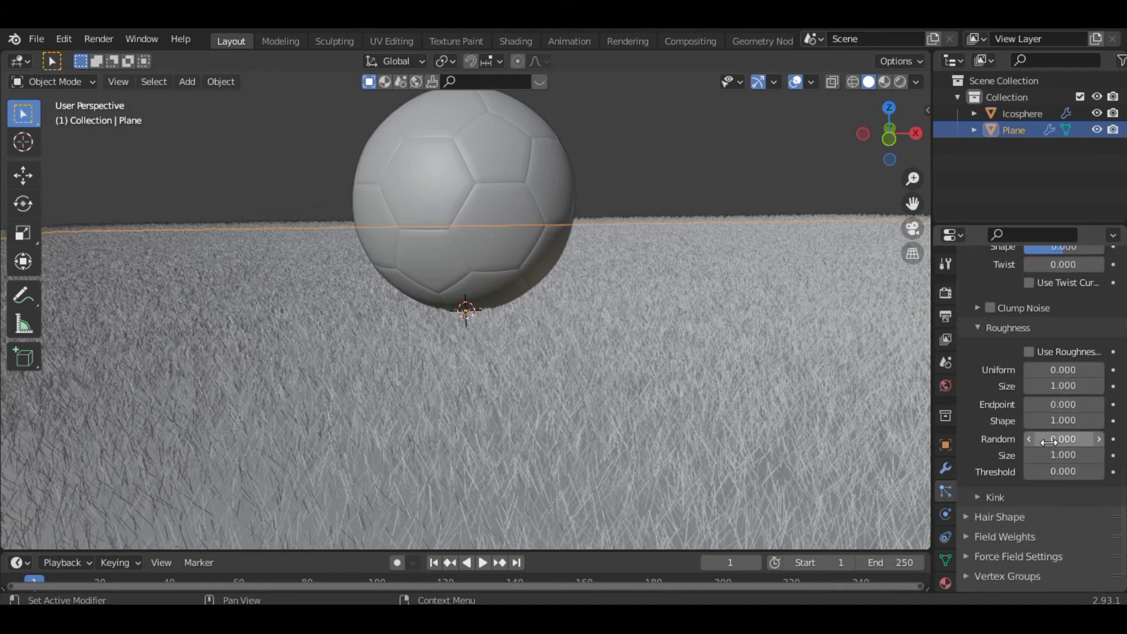
click(1057, 442)
text(0.0)
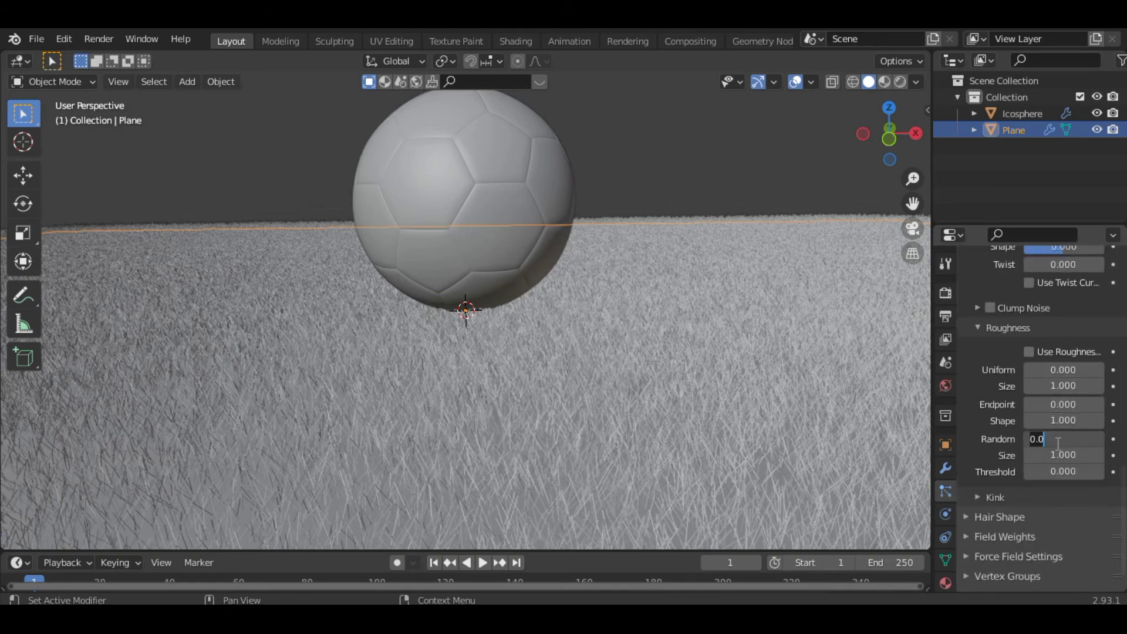
text(0.07)
key(Return)
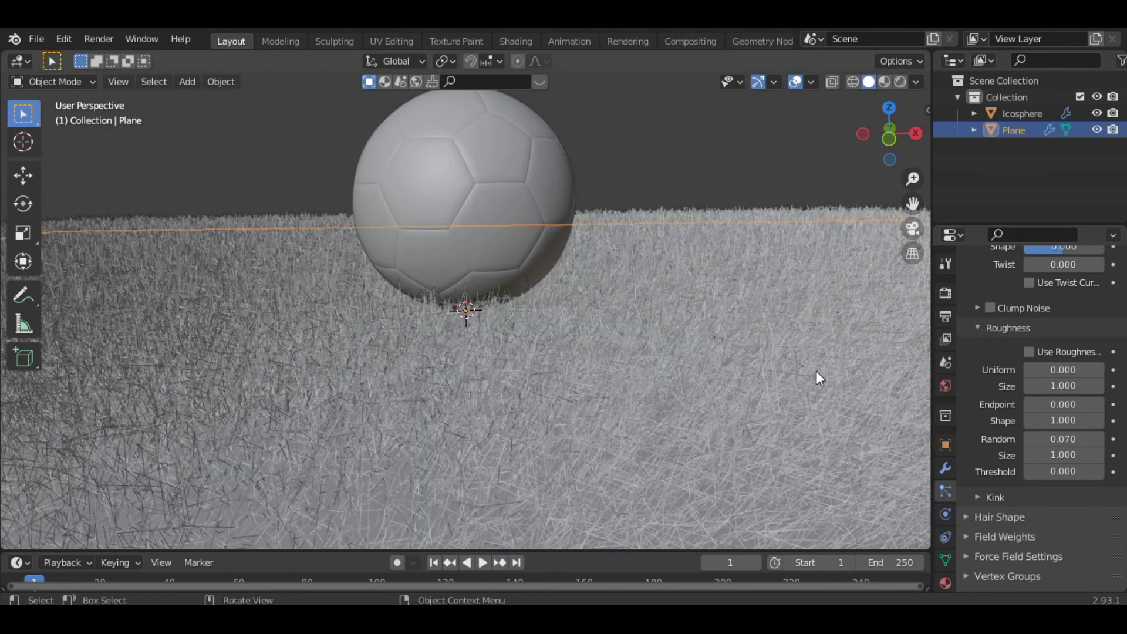
- Create a new material for the plane and give it a dark green base color
mouse_move(900, 136)
mouse_down()
mouse_move(899, 171)
mouse_move(900, 136)
mouse_up()
click(945, 583)
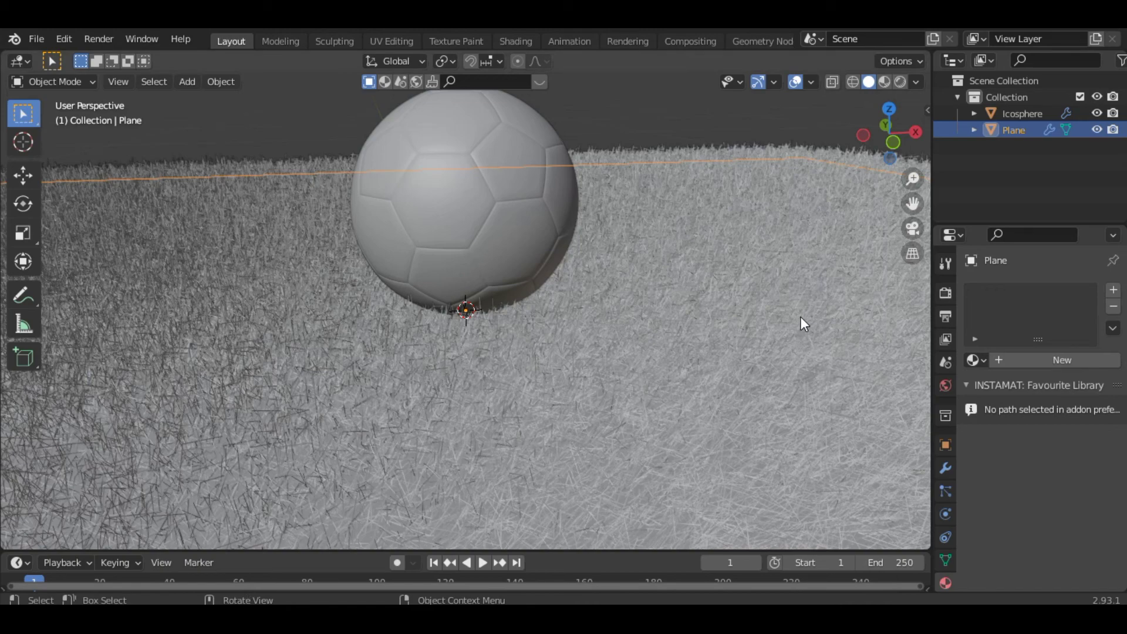
click(1032, 362)
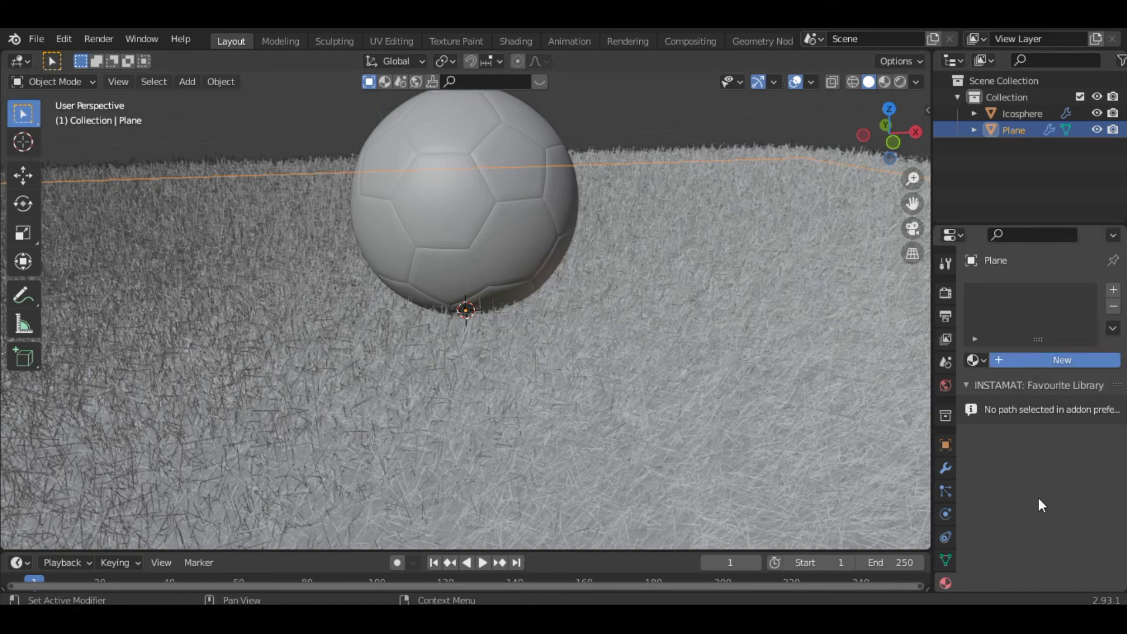
click(1059, 533)
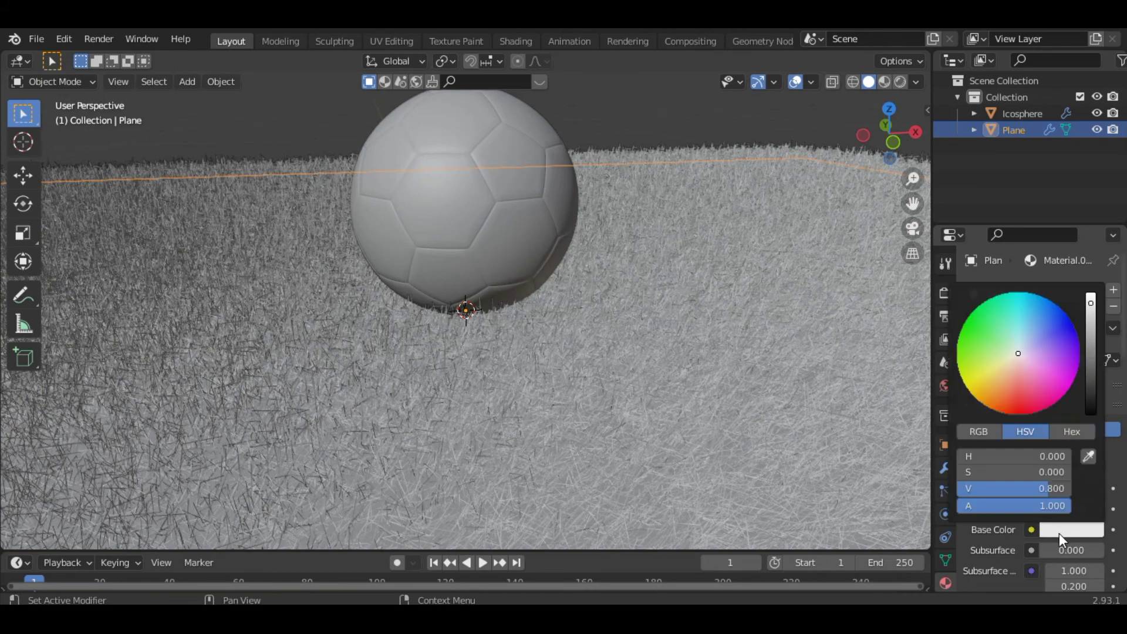
drag(1020, 355, 965, 338)
click(1091, 388)
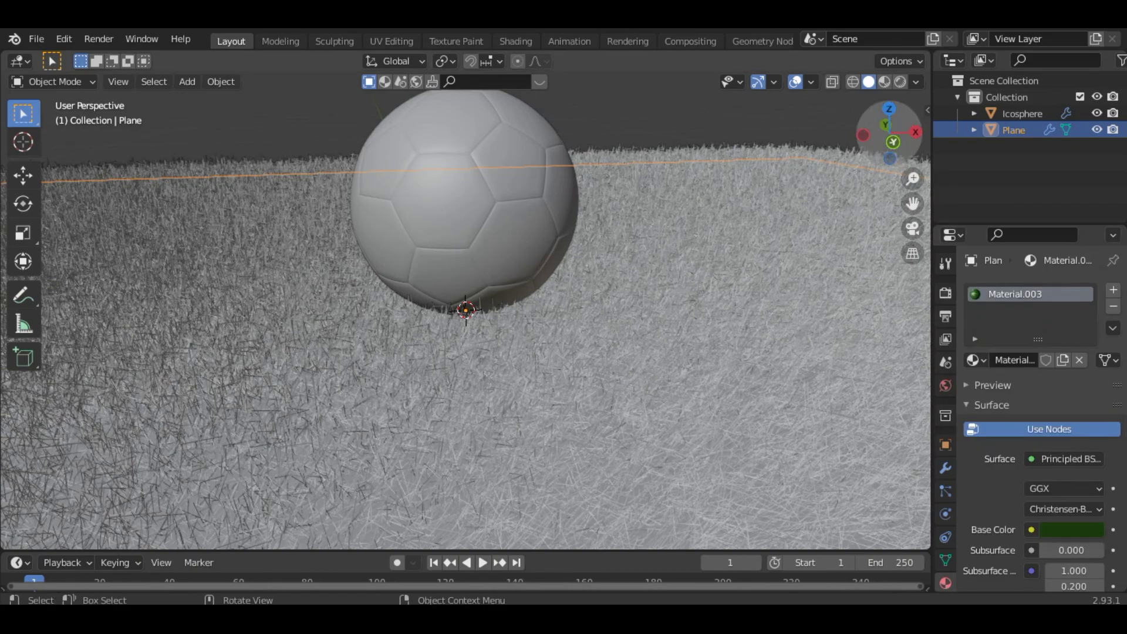
- Show the scene in rendered shading and add an area light at the world origin
drag(890, 136, 901, 150)
scroll(437, 294, down, 3)
scroll(437, 294, up, 2)
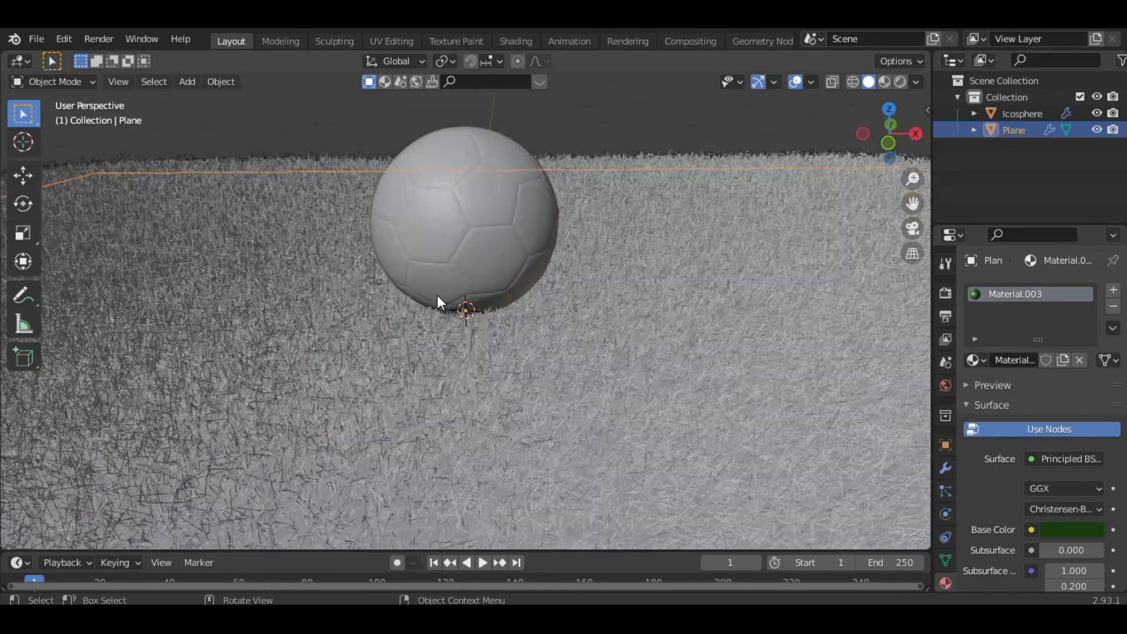
key(shift+a)
click(900, 82)
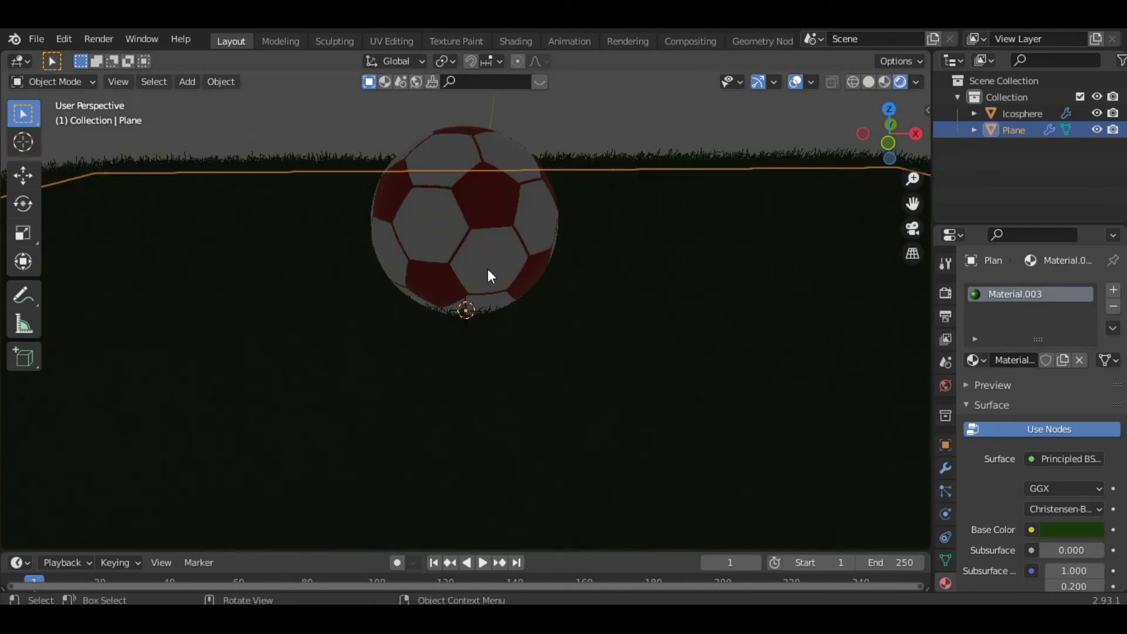
key(shift+a)
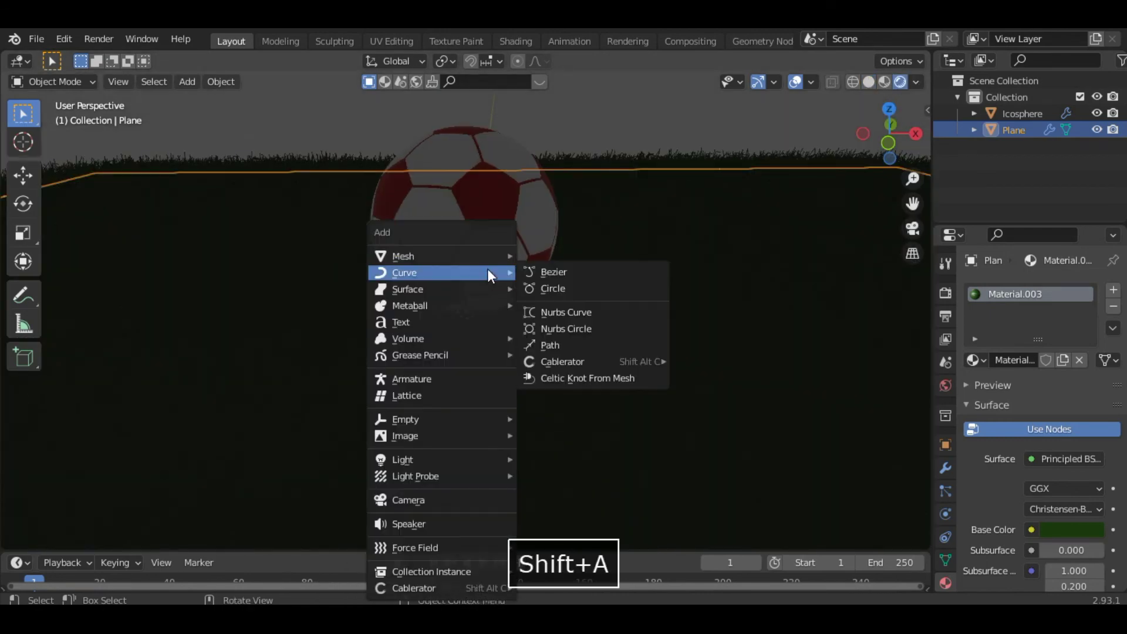
mouse_move(446, 456)
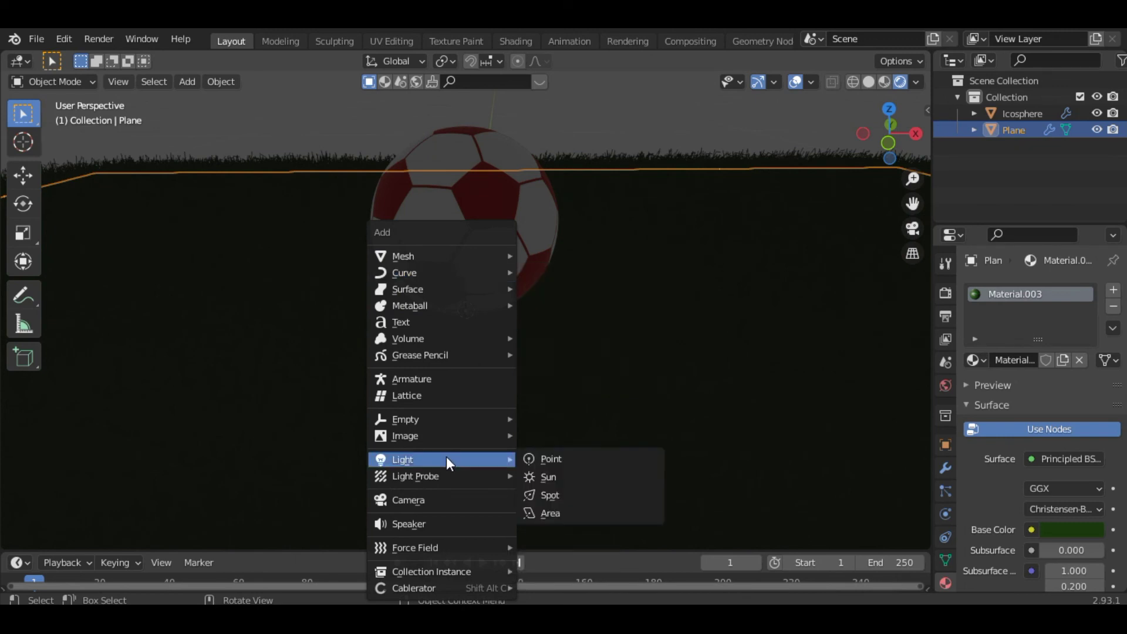
click(589, 514)
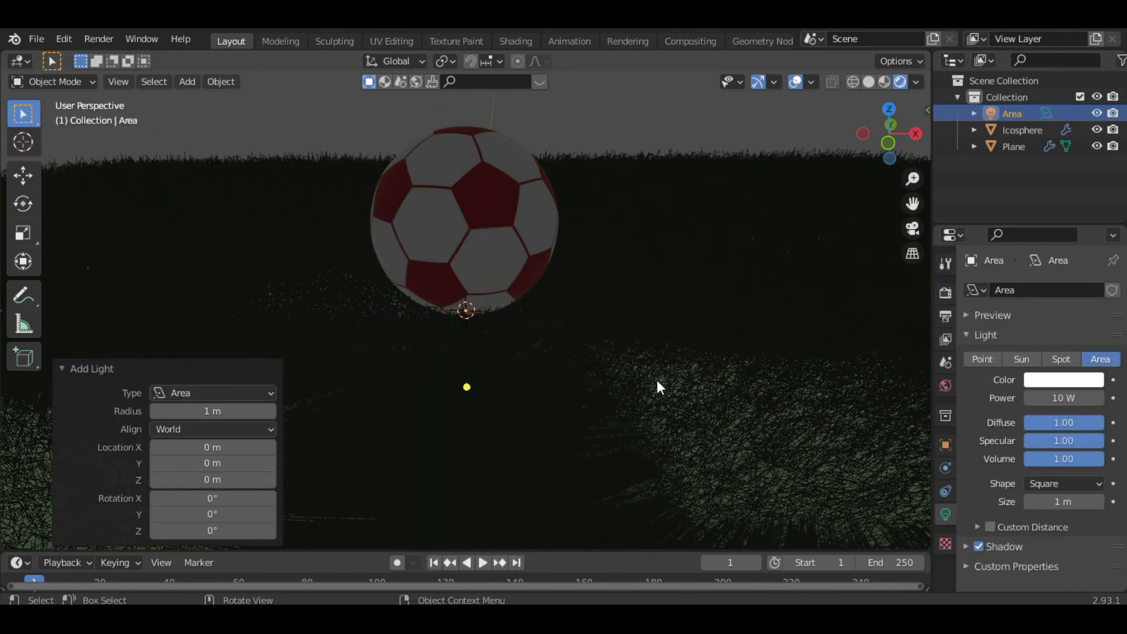
- Raise the area light about 0.39 m along the Z axis, above the soccer ball
key(g)
key(z)
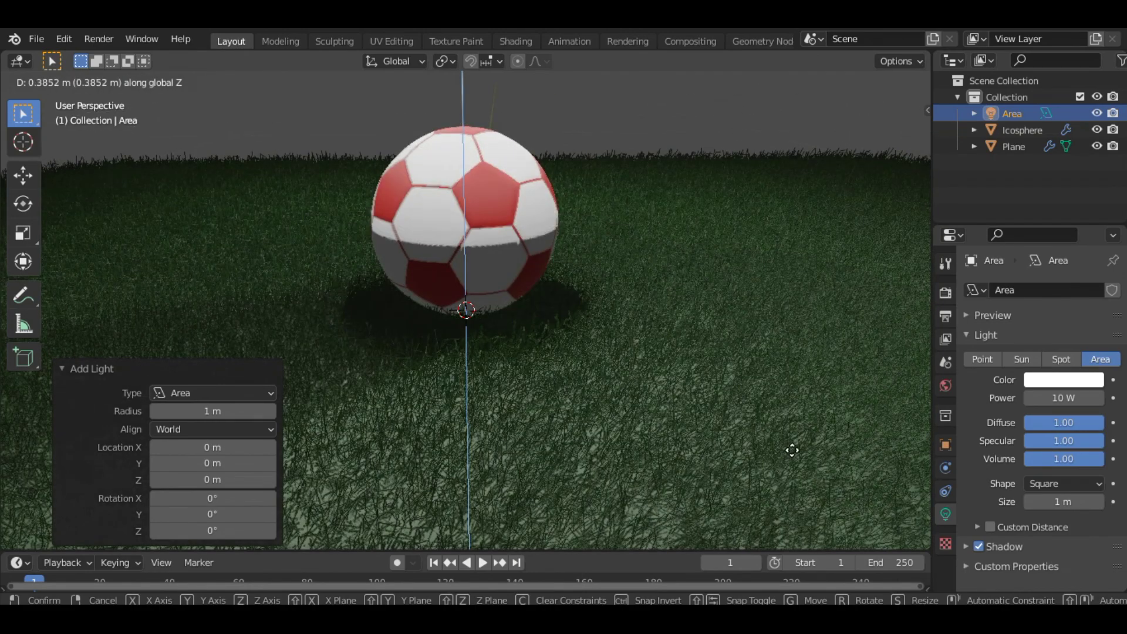
click(758, 81)
- Rotate the area light about 30.7° around the global Y axis
scroll(792, 458, down, 6)
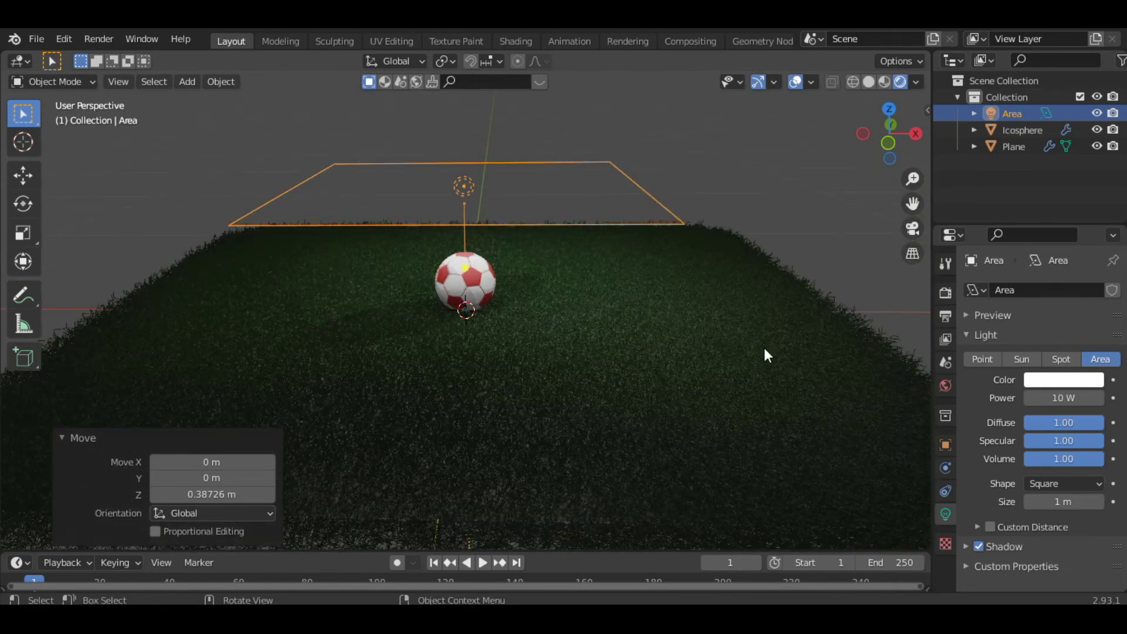
key(g)
key(y)
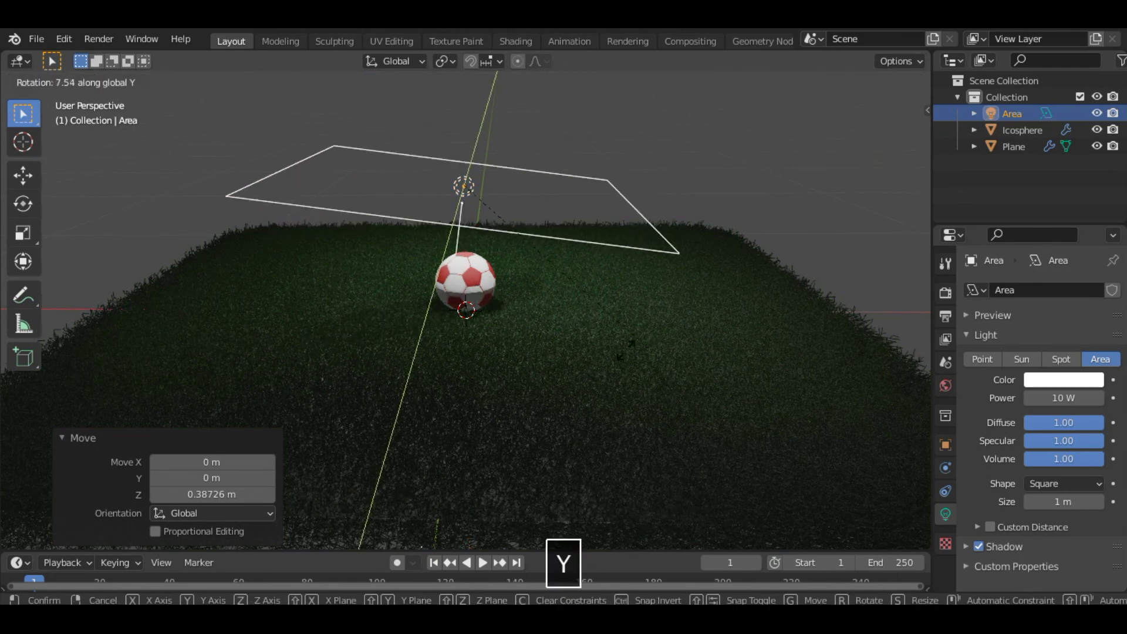
click(542, 349)
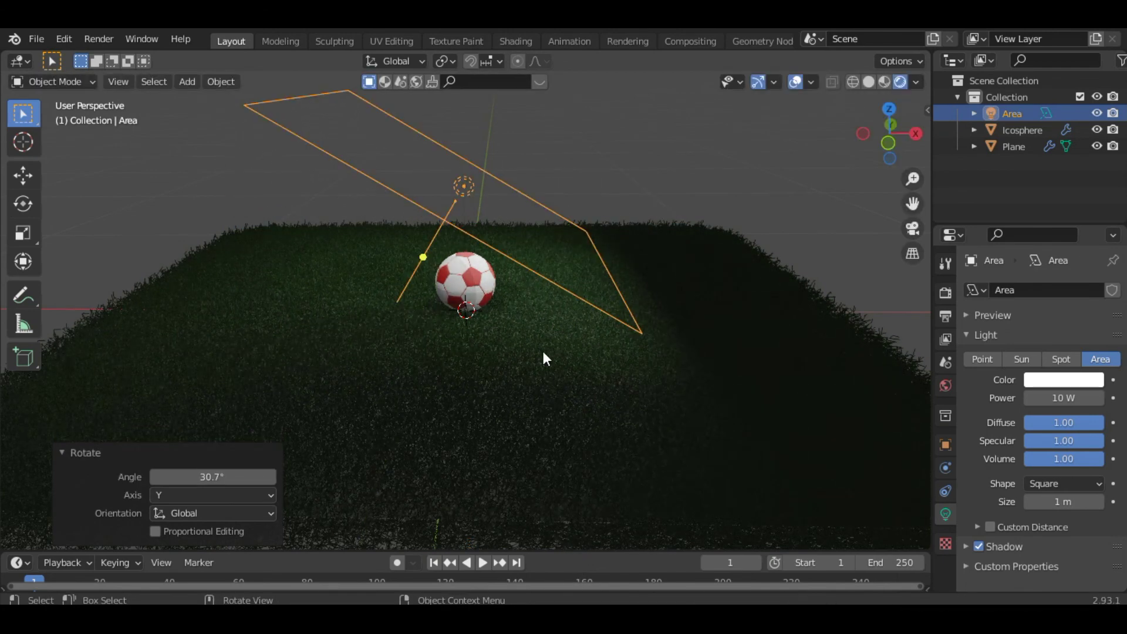
- Move the area light about 0.21 m along the X axis, to the side of the ball
key(g)
key(x)
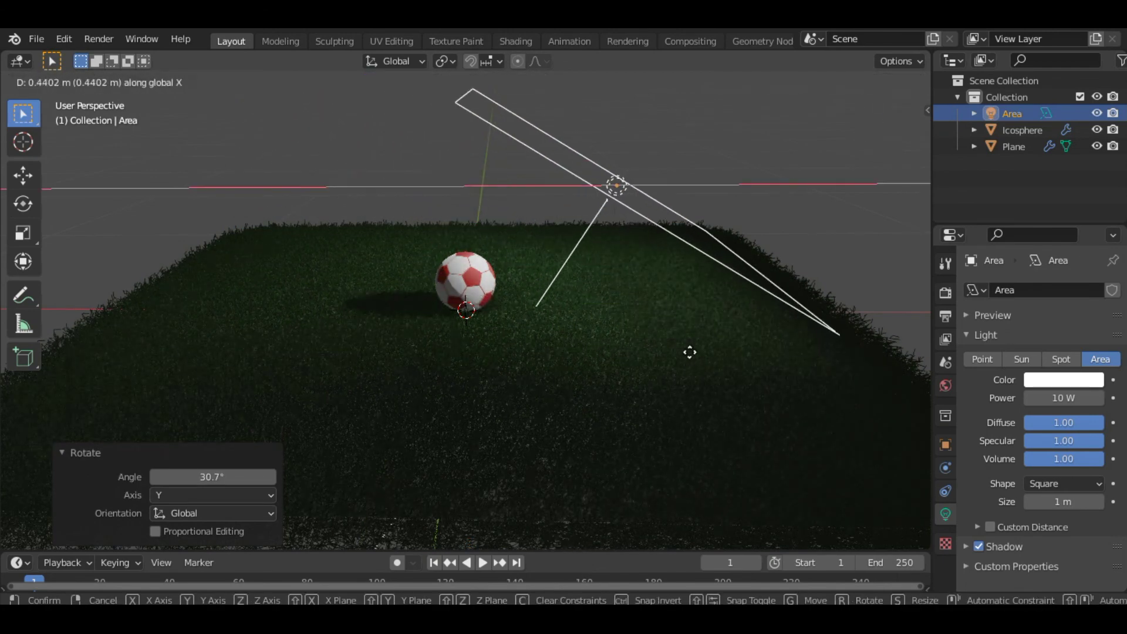
click(614, 343)
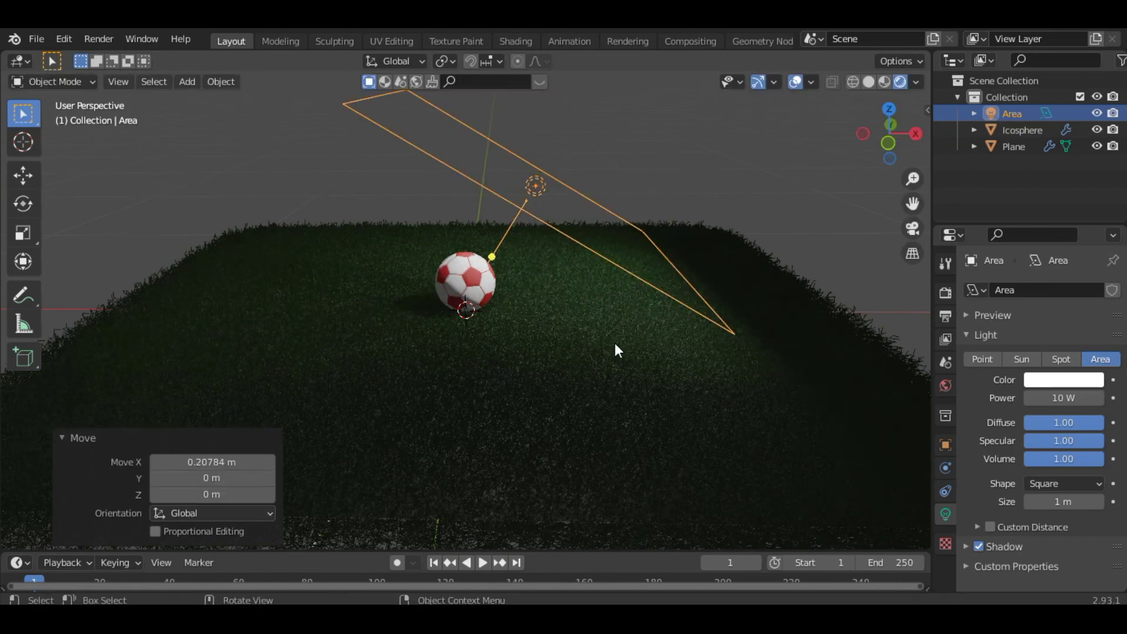
- Return the viewport to solid shading and set the render engine to Cycles
scroll(614, 343, up, 5)
scroll(615, 343, down, 3)
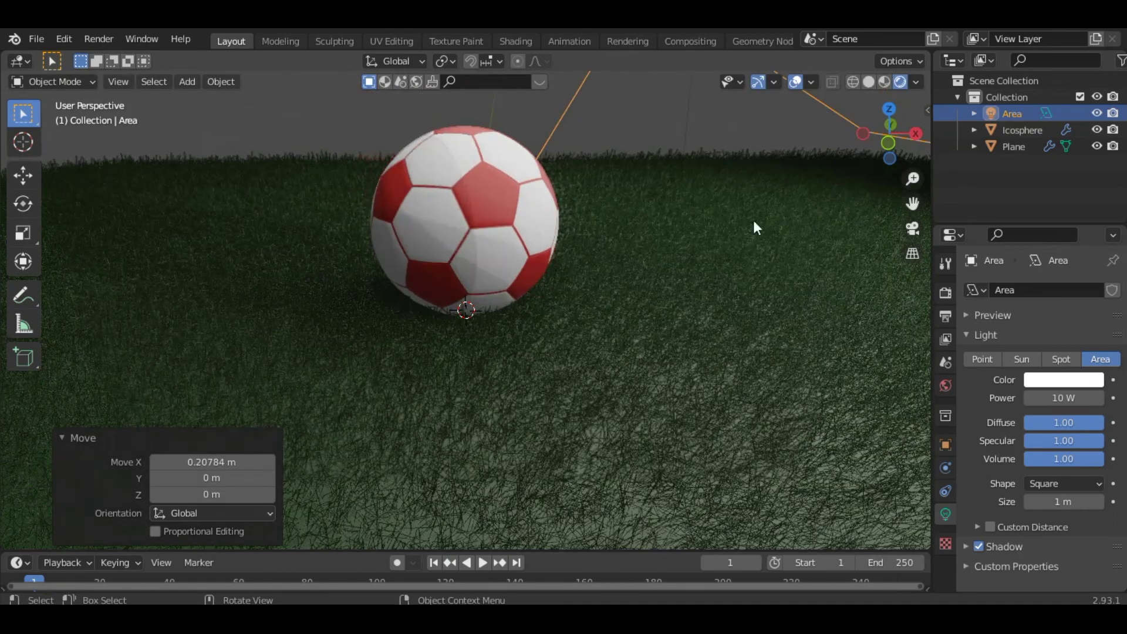
drag(863, 147, 862, 170)
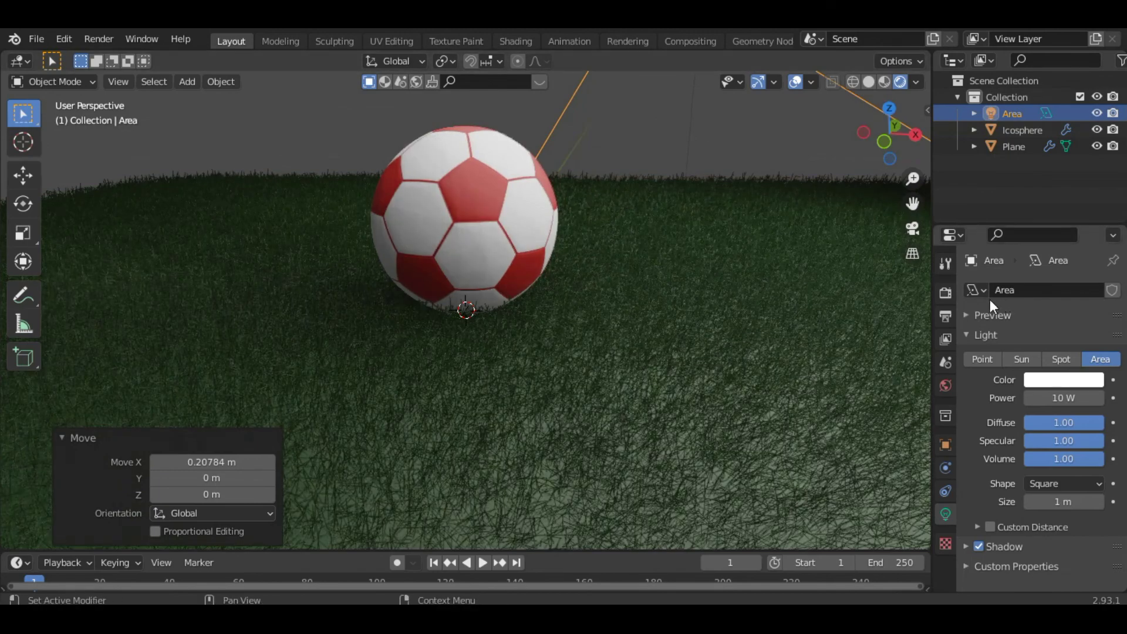
click(870, 82)
click(945, 295)
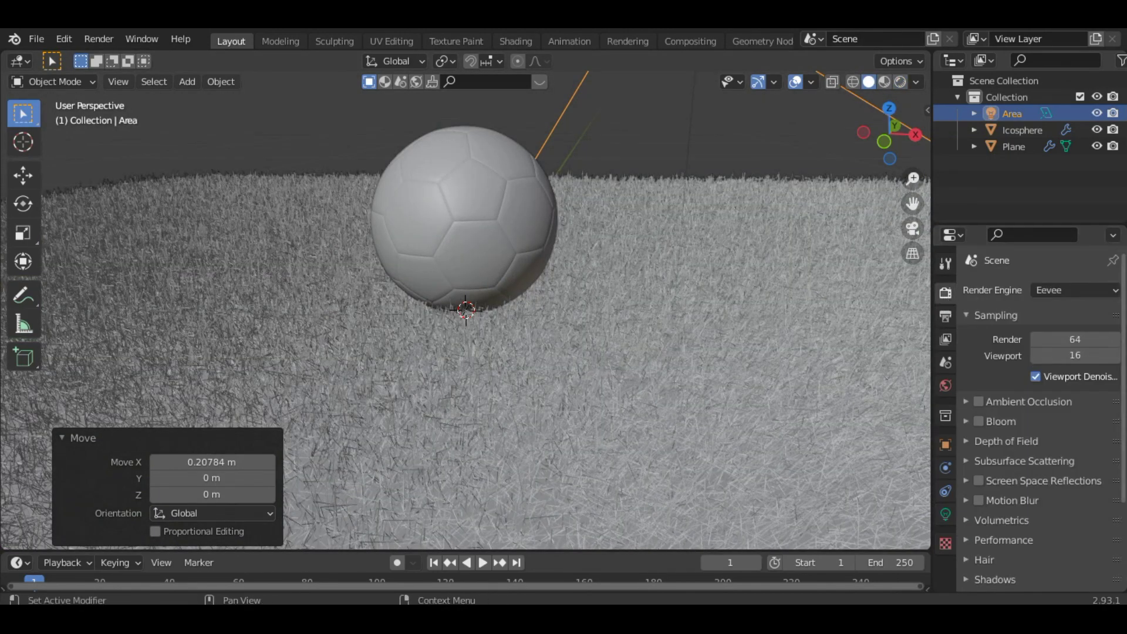
click(1100, 291)
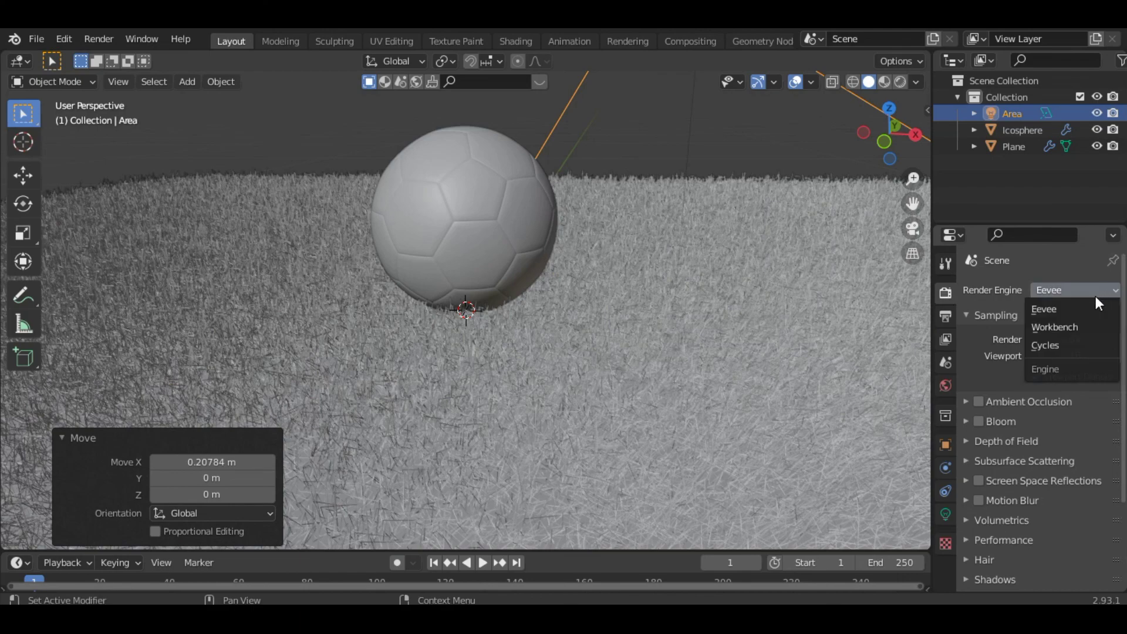
click(1059, 346)
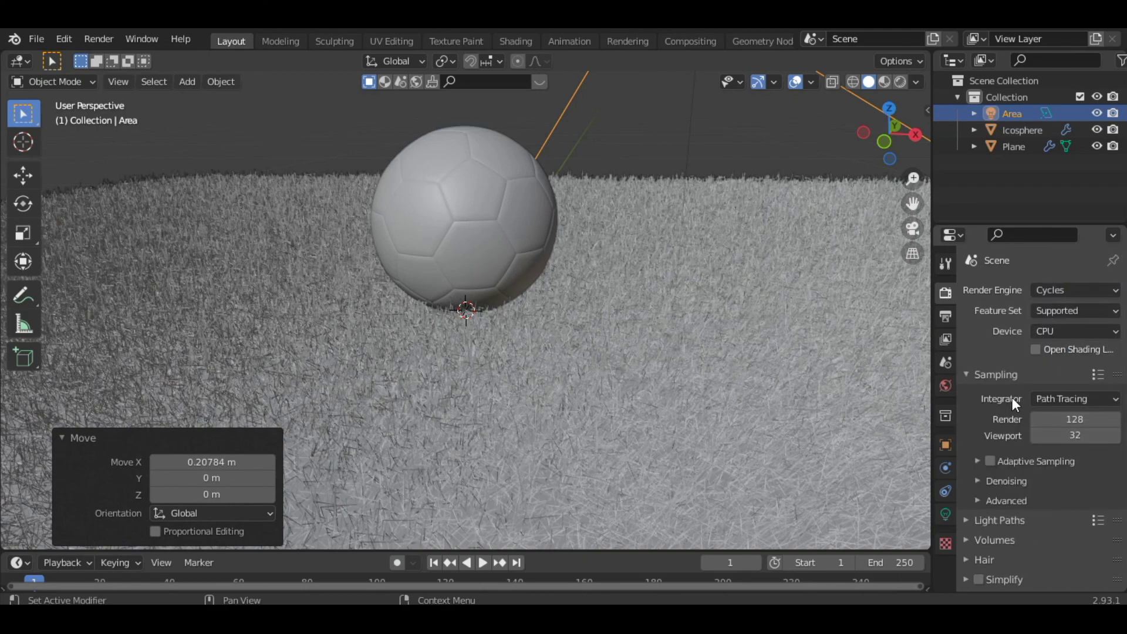